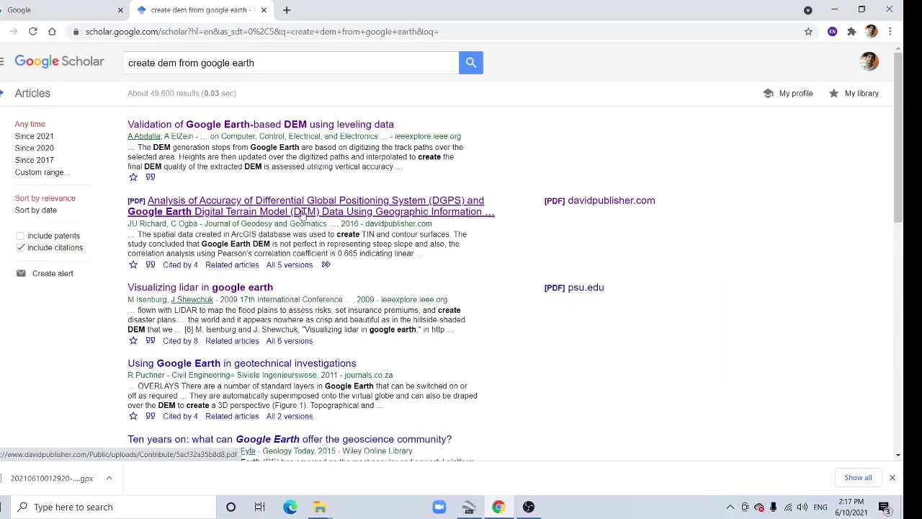
# Step: Launch ArcMap via a Windows search for 'arc', then bring up Google Earth Pro's Cooch_Behar_Elevation tracks
pyautogui.scroll(-2, 472, 418)
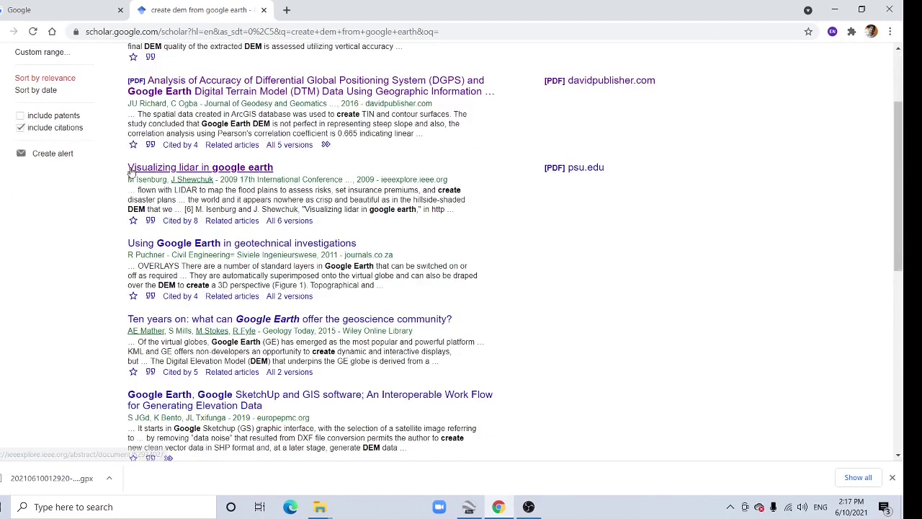
pyautogui.scroll(2, 284, 166)
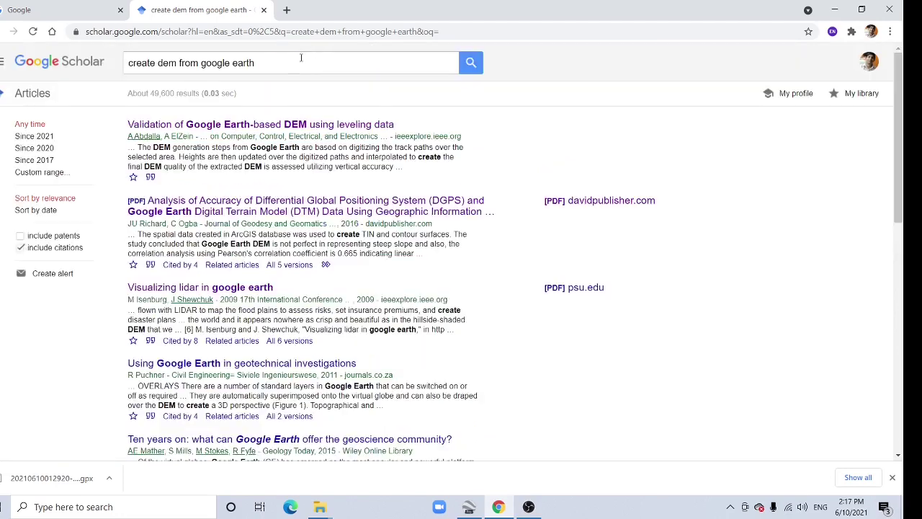
pyautogui.click(210, 506)
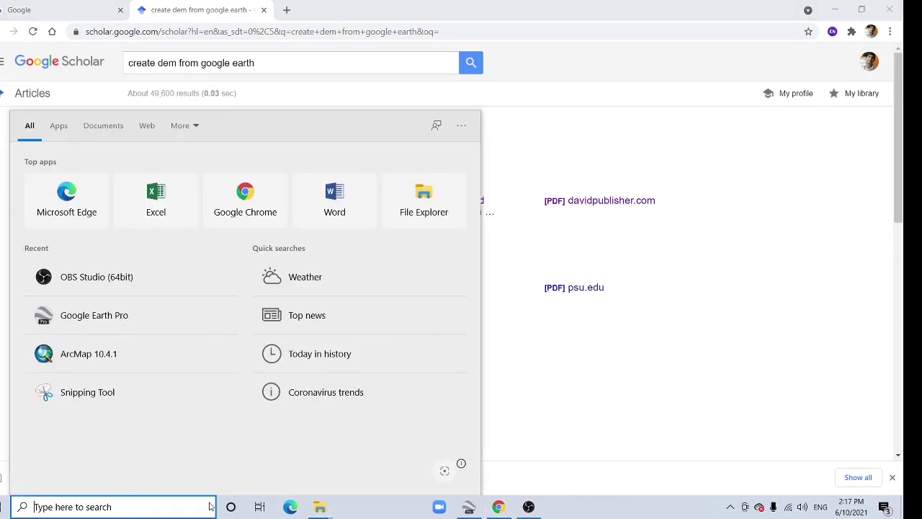
pyautogui.write('arc')
pyautogui.press('Return')
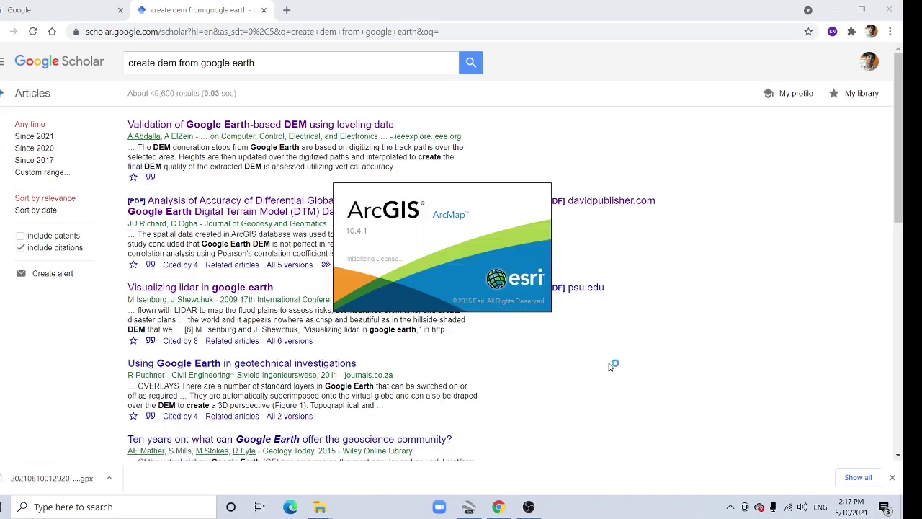
pyautogui.click(469, 507)
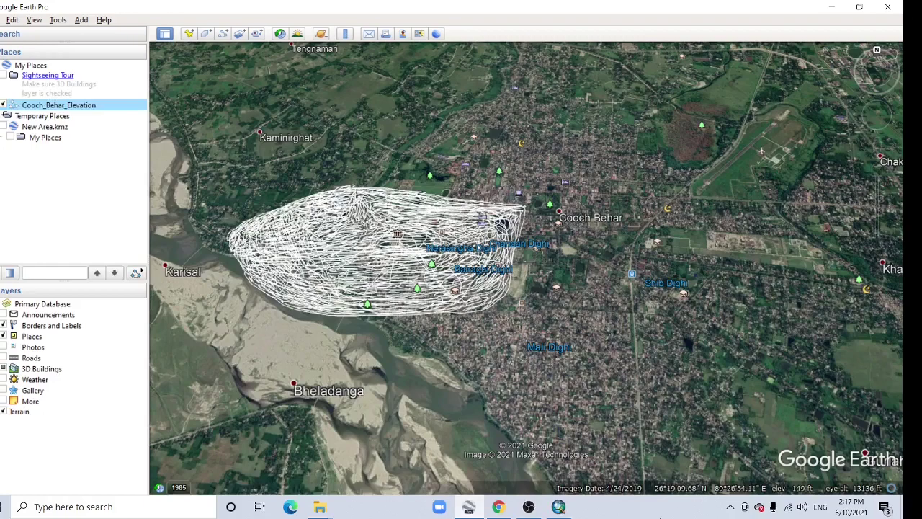
# Step: Show the New Area.kmz boundary, then tilt and pan to the riverbank near Kaminirghat and Karisal
pyautogui.click(4, 127)
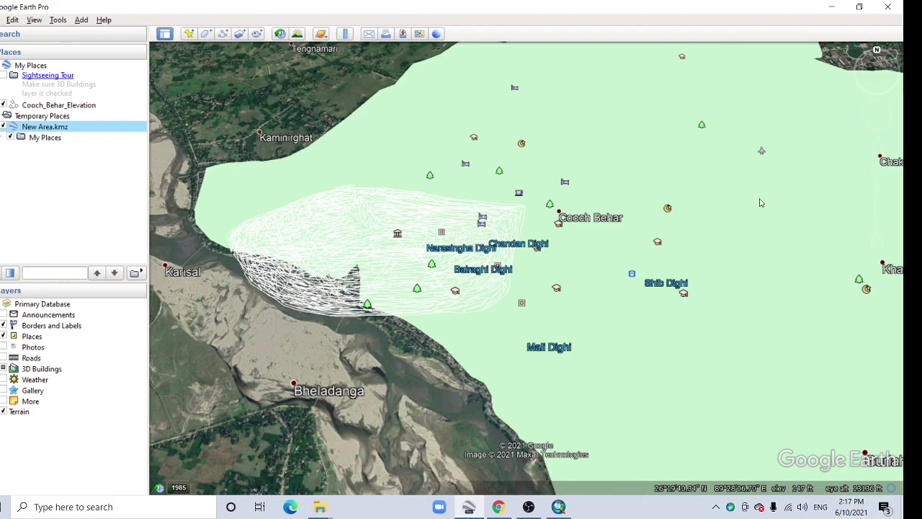
pyautogui.scroll(-2, 744, 229)
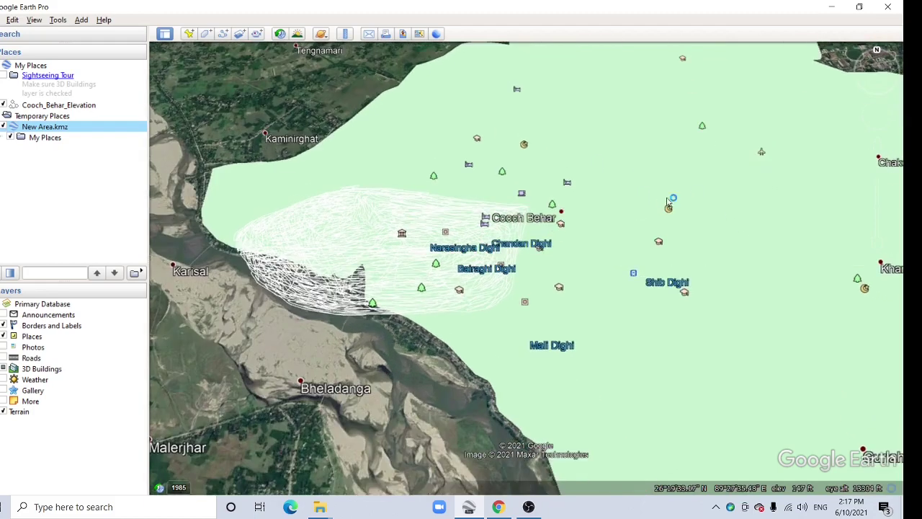
pyautogui.press('super+plus')
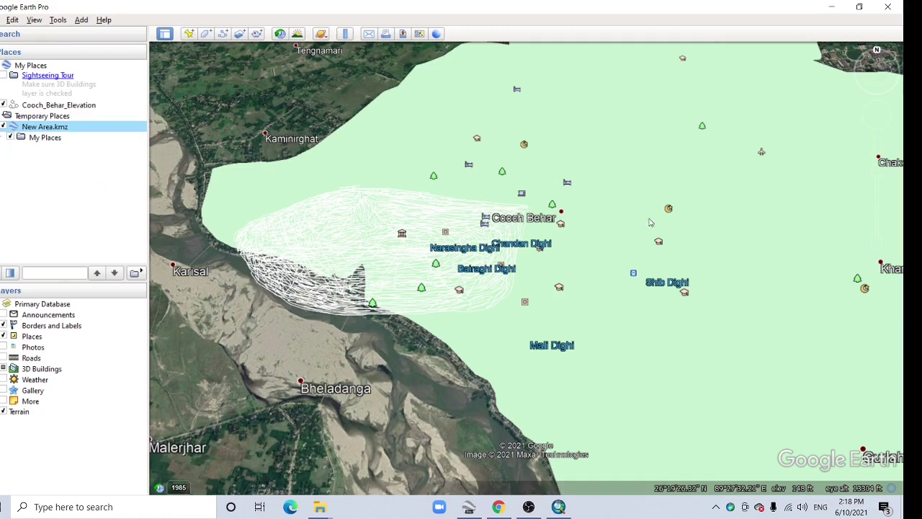
pyautogui.scroll(-3, 648, 222)
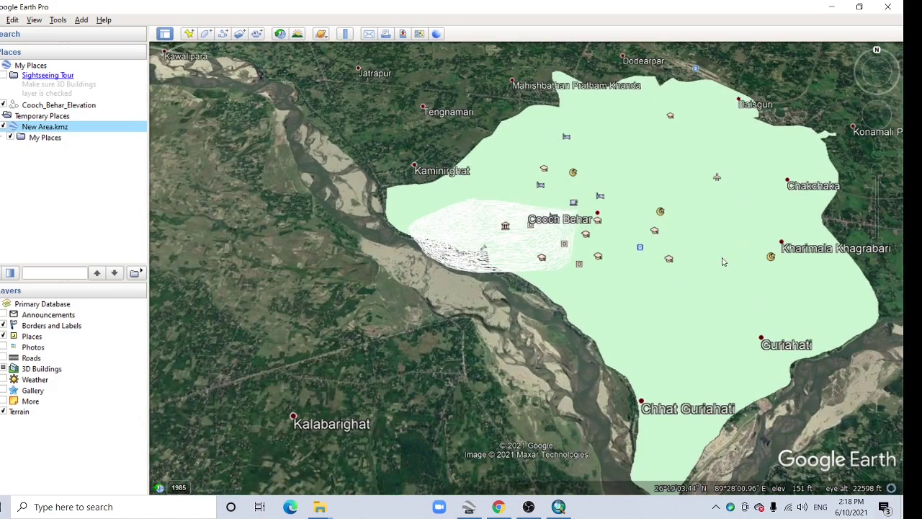
pyautogui.scroll(2, 720, 262)
pyautogui.click(3, 127)
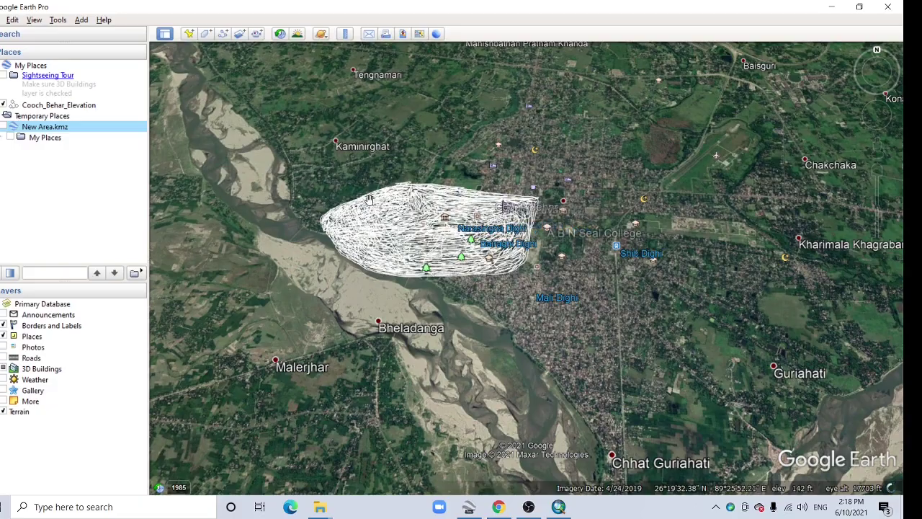
pyautogui.scroll(5, 458, 229)
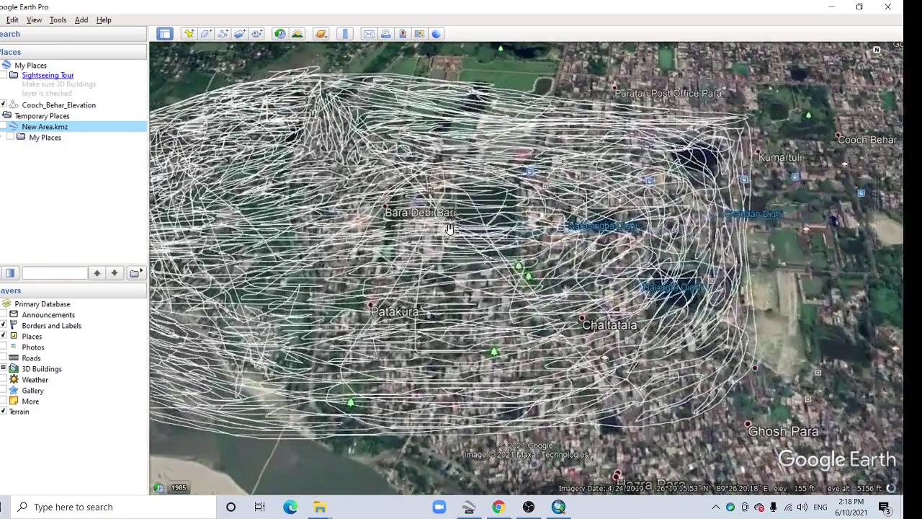
pyautogui.moveTo(448, 229); pyautogui.dragTo(456, 138)
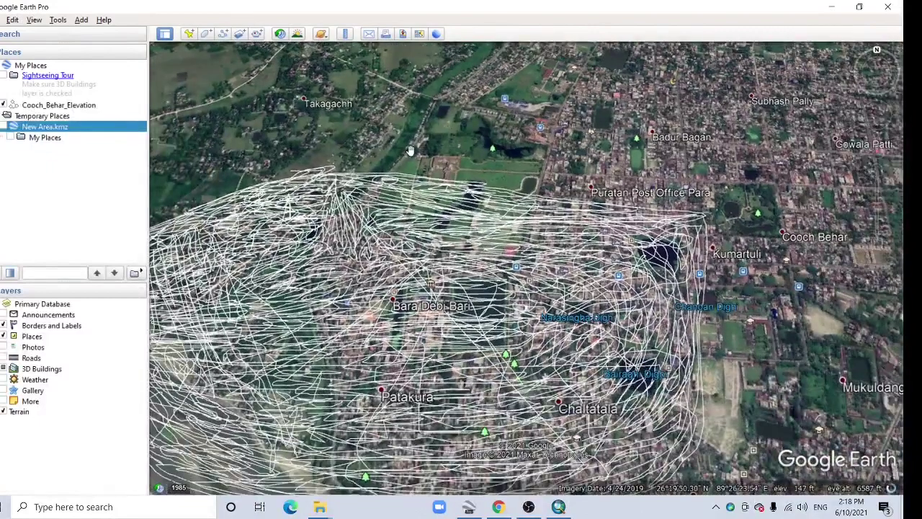
pyautogui.click(4, 127)
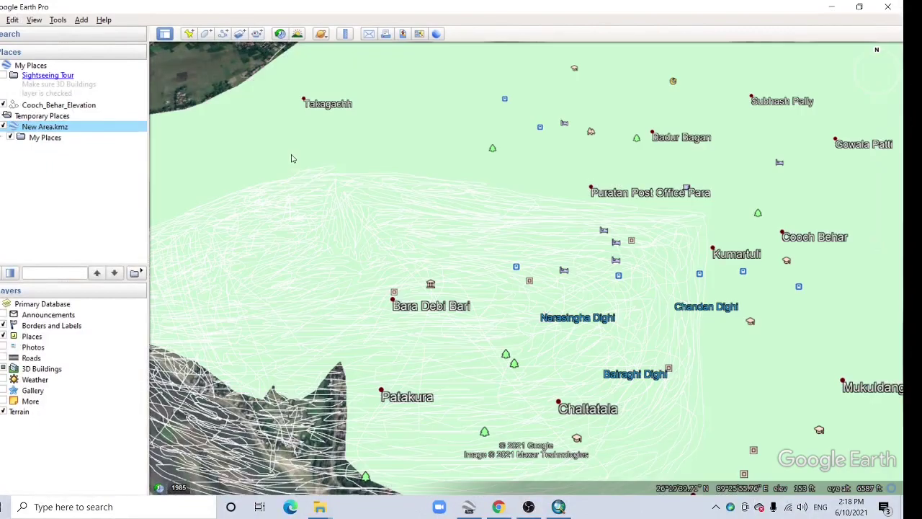
pyautogui.moveTo(291, 156); pyautogui.dragTo(519, 168)
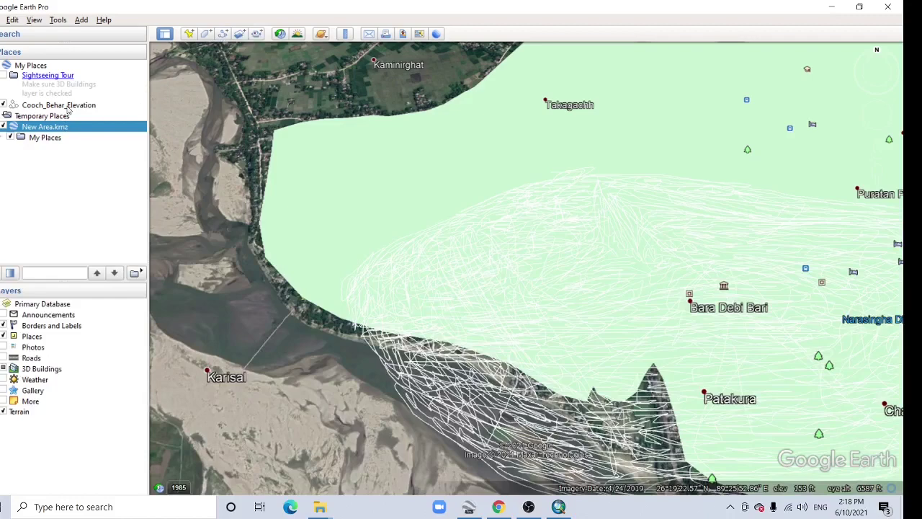
# Step: Add a new path inside the Cooch_Behar_Elevation folder and name it Cooc_Behar_Elevation
pyautogui.click(67, 107)
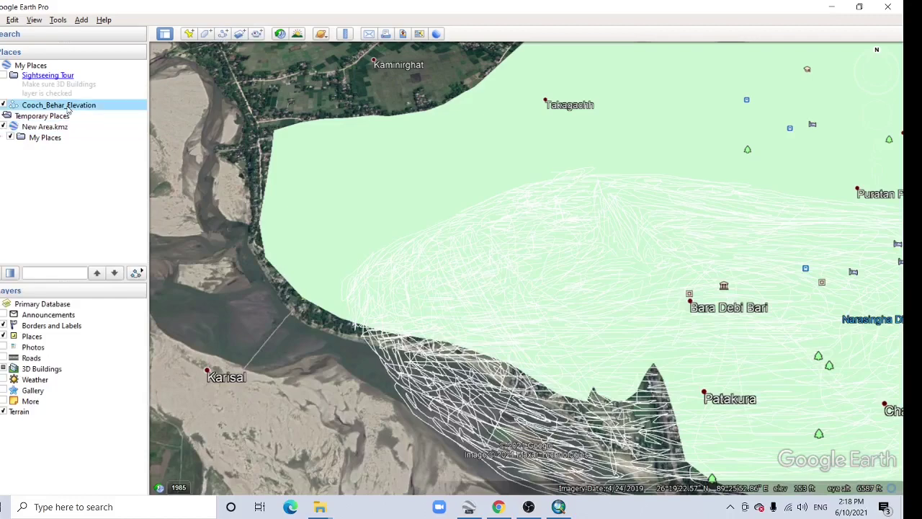
pyautogui.click(3, 106)
pyautogui.click(3, 106)
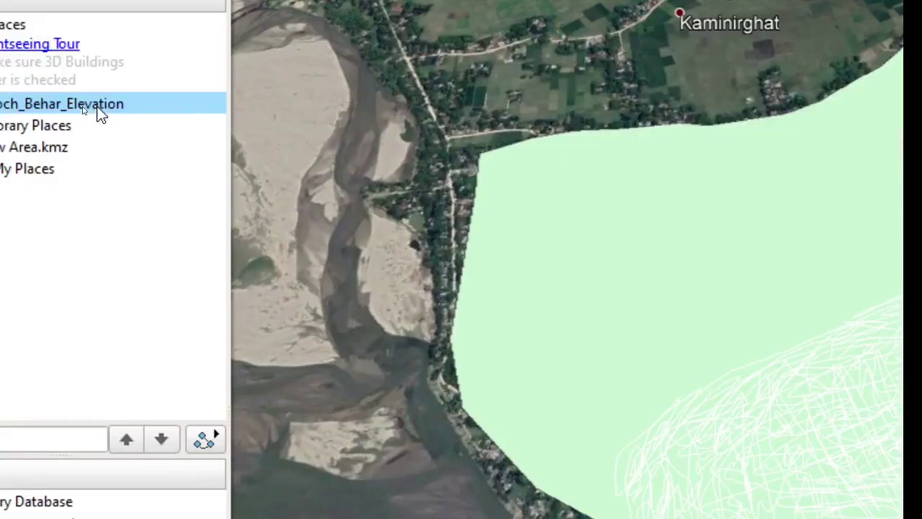
pyautogui.rightClick(83, 110)
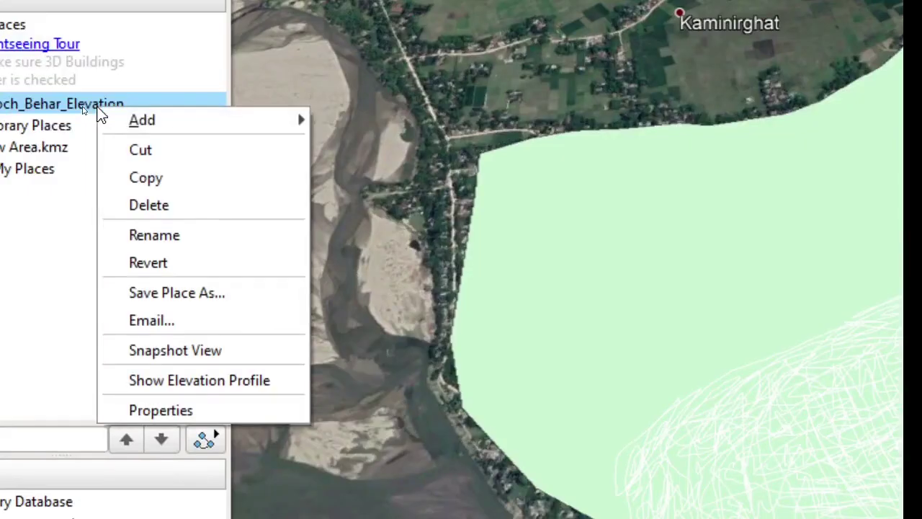
pyautogui.click(384, 185)
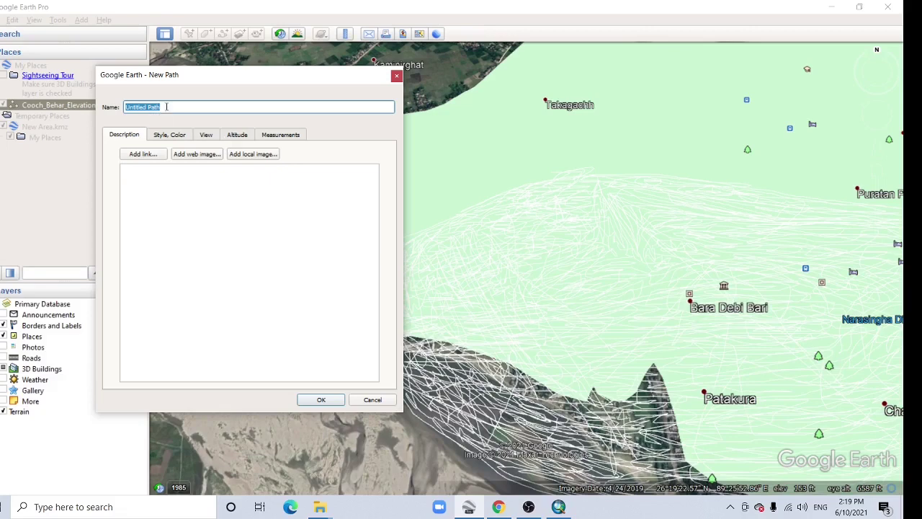
pyautogui.write('Cooc_B')
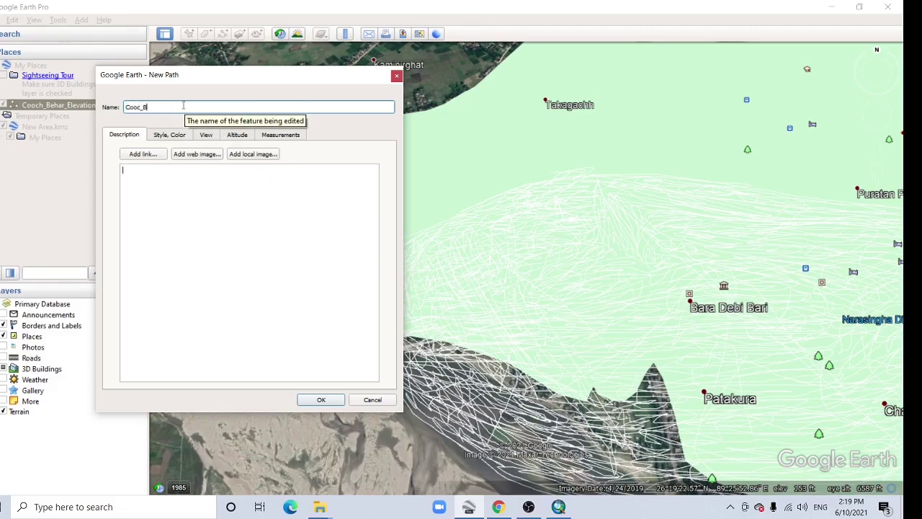
pyautogui.write('ehar_Elevation_2')
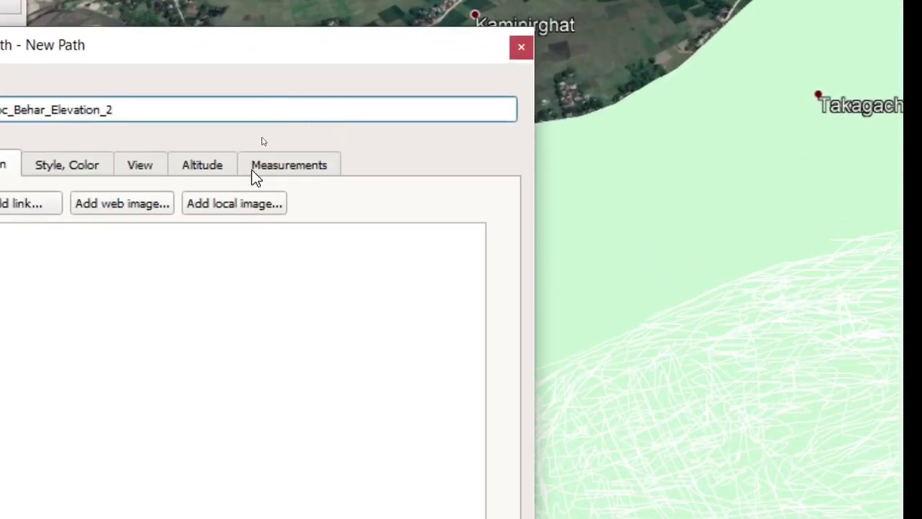
# Step: Keep Meters as the path's Measurements length unit and move its properties window up and left
pyautogui.click(256, 177)
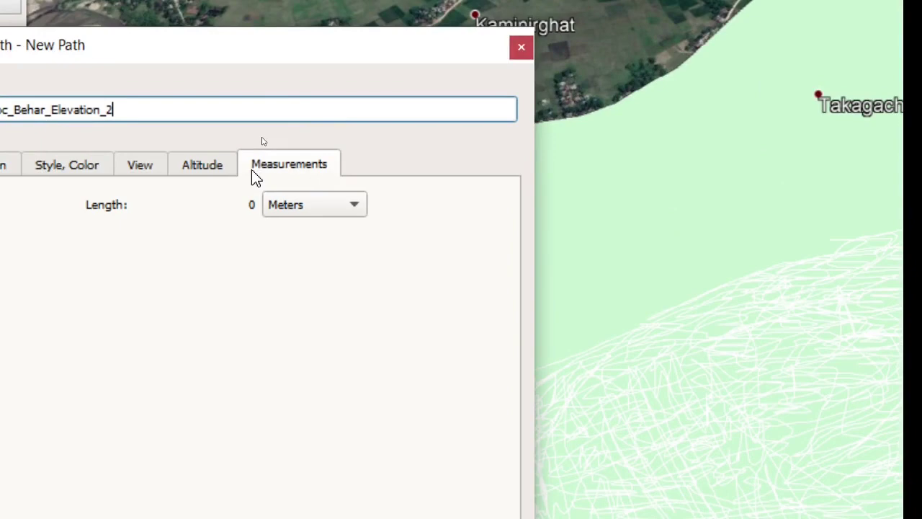
pyautogui.click(334, 208)
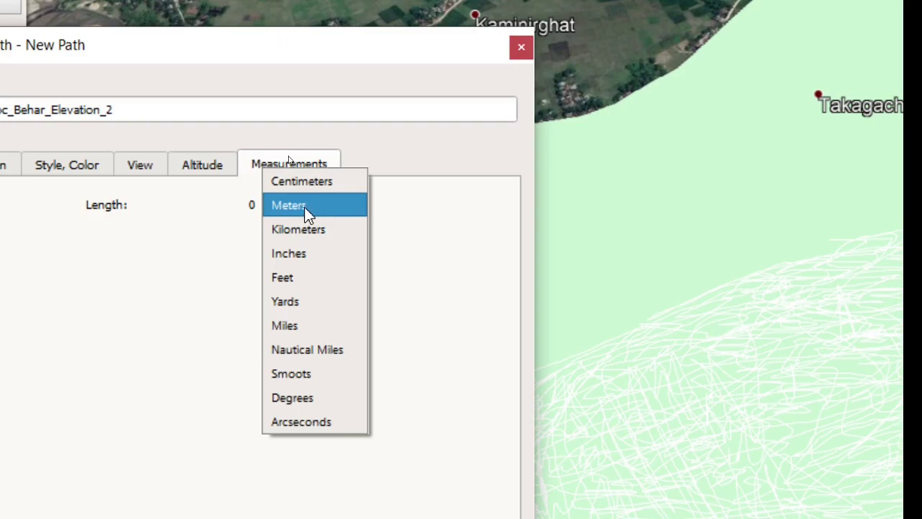
pyautogui.click(306, 211)
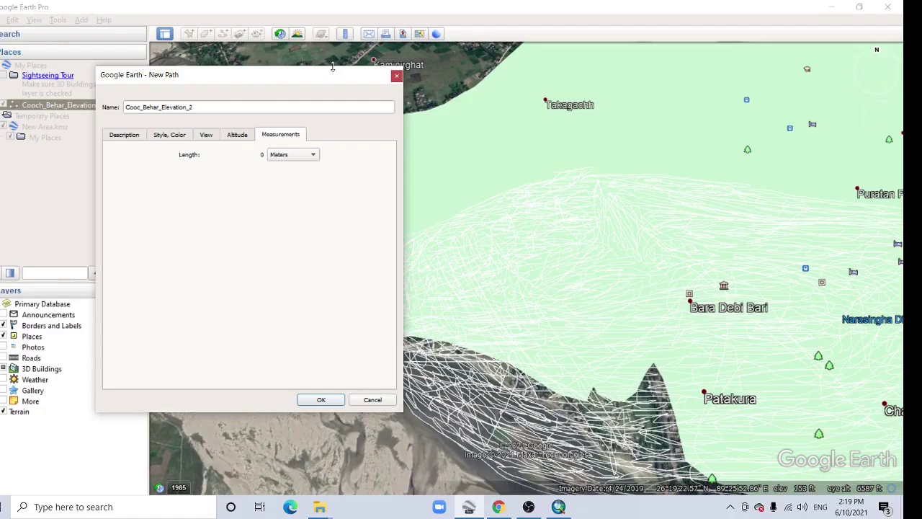
pyautogui.moveTo(332, 67); pyautogui.dragTo(217, 45)
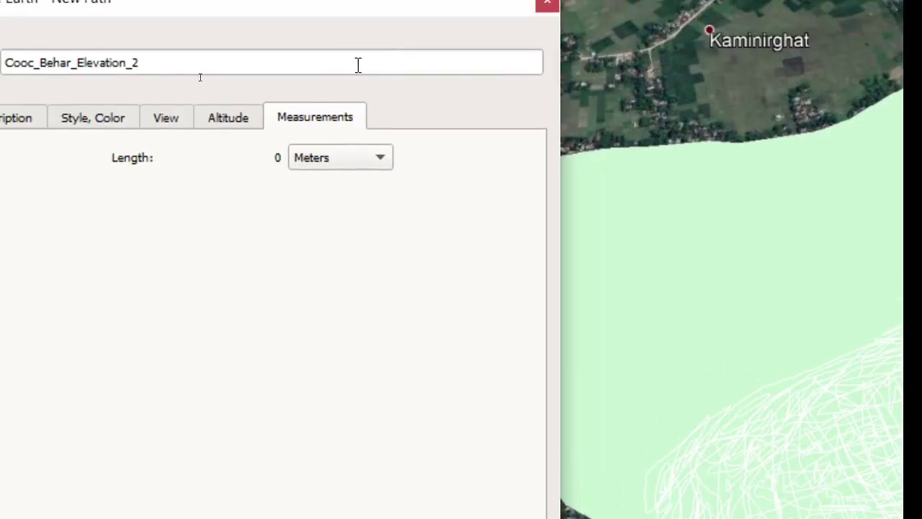
# Step: Trace path points along the west and north riverbanks around the bend, reaching 31,848 m
pyautogui.moveTo(415, 72); pyautogui.dragTo(238, 88)
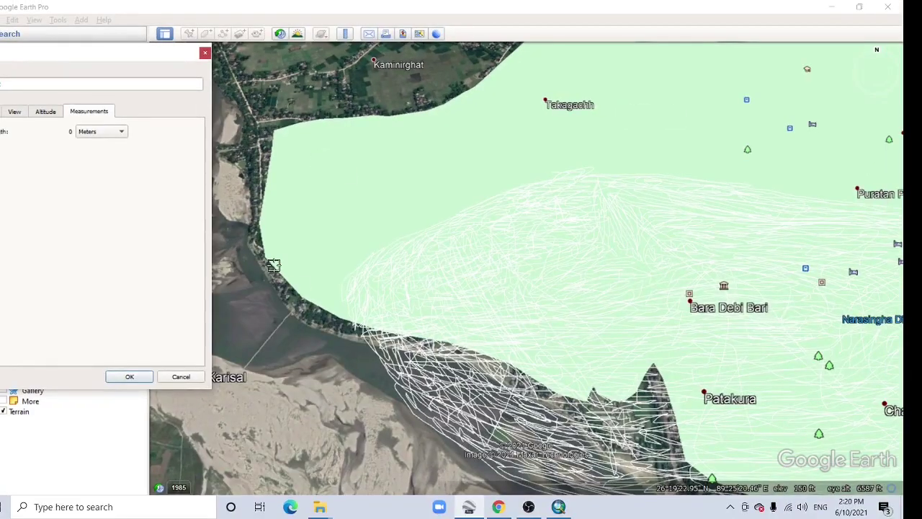
pyautogui.moveTo(359, 347)
pyautogui.mouseDown()
pyautogui.moveTo(387, 377)
pyautogui.moveTo(366, 351)
pyautogui.moveTo(275, 291)
pyautogui.moveTo(253, 261)
pyautogui.moveTo(246, 157)
pyautogui.moveTo(278, 111)
pyautogui.moveTo(255, 143)
pyautogui.moveTo(256, 217)
pyautogui.moveTo(284, 265)
pyautogui.moveTo(334, 320)
pyautogui.moveTo(363, 336)
pyautogui.moveTo(286, 298)
pyautogui.mouseUp()
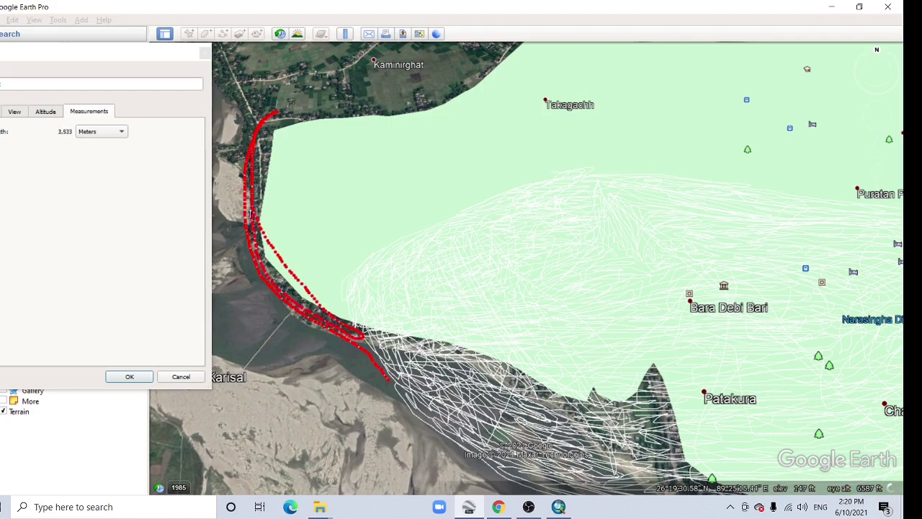
pyautogui.moveTo(245, 165); pyautogui.dragTo(257, 142)
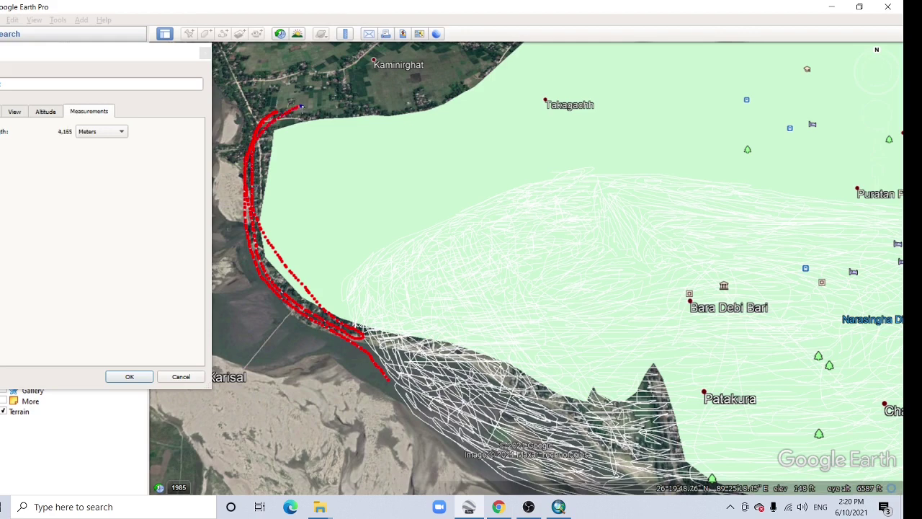
pyautogui.moveTo(397, 89); pyautogui.dragTo(497, 92)
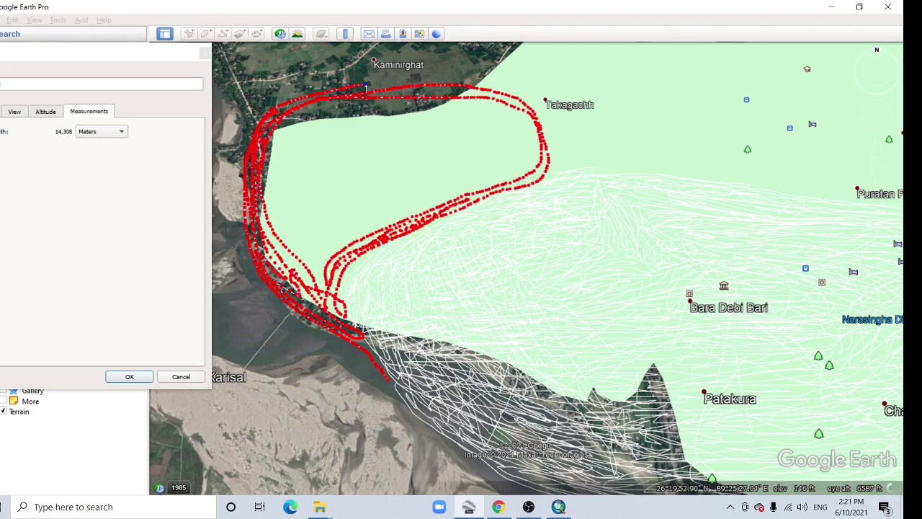
pyautogui.moveTo(360, 86)
pyautogui.mouseDown()
pyautogui.moveTo(485, 89)
pyautogui.moveTo(500, 100)
pyautogui.moveTo(379, 96)
pyautogui.mouseUp()
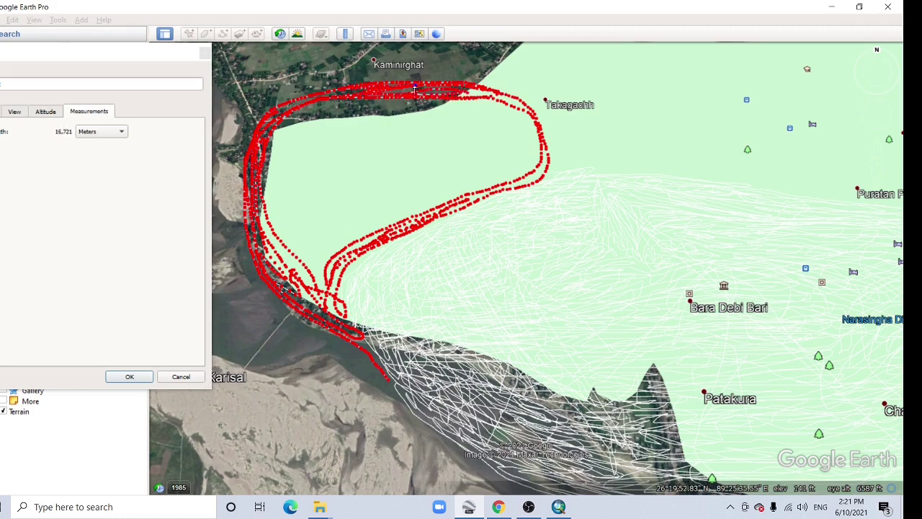
pyautogui.moveTo(351, 92)
pyautogui.mouseDown()
pyautogui.moveTo(307, 98)
pyautogui.moveTo(261, 143)
pyautogui.moveTo(272, 109)
pyautogui.moveTo(313, 97)
pyautogui.moveTo(288, 130)
pyautogui.moveTo(289, 121)
pyautogui.moveTo(259, 195)
pyautogui.moveTo(276, 142)
pyautogui.moveTo(263, 212)
pyautogui.moveTo(272, 245)
pyautogui.moveTo(310, 287)
pyautogui.moveTo(258, 204)
pyautogui.moveTo(263, 237)
pyautogui.moveTo(276, 265)
pyautogui.moveTo(322, 249)
pyautogui.moveTo(325, 288)
pyautogui.moveTo(350, 247)
pyautogui.moveTo(379, 236)
pyautogui.moveTo(337, 274)
pyautogui.moveTo(330, 314)
pyautogui.moveTo(298, 296)
pyautogui.mouseUp()
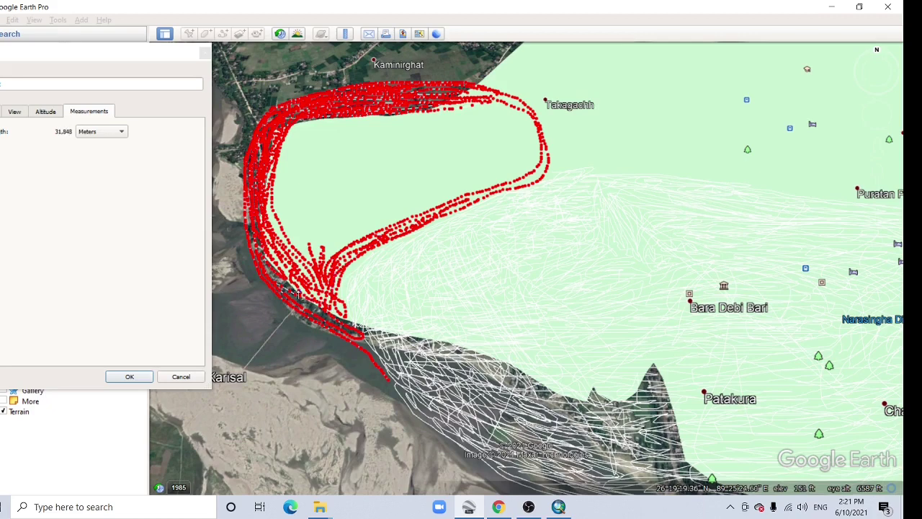
# Step: Fill the upper river loop with path points, undoing stray ones, for a 79,511 m length
pyautogui.moveTo(287, 229)
pyautogui.mouseDown()
pyautogui.moveTo(266, 216)
pyautogui.moveTo(267, 195)
pyautogui.moveTo(298, 126)
pyautogui.moveTo(290, 147)
pyautogui.moveTo(326, 124)
pyautogui.moveTo(507, 106)
pyautogui.moveTo(296, 131)
pyautogui.moveTo(492, 110)
pyautogui.moveTo(390, 116)
pyautogui.moveTo(298, 129)
pyautogui.moveTo(360, 130)
pyautogui.moveTo(378, 122)
pyautogui.moveTo(296, 136)
pyautogui.moveTo(453, 131)
pyautogui.moveTo(426, 163)
pyautogui.moveTo(537, 134)
pyautogui.moveTo(353, 172)
pyautogui.moveTo(286, 175)
pyautogui.moveTo(280, 167)
pyautogui.moveTo(535, 126)
pyautogui.moveTo(497, 146)
pyautogui.moveTo(292, 170)
pyautogui.moveTo(290, 146)
pyautogui.moveTo(428, 135)
pyautogui.moveTo(422, 129)
pyautogui.moveTo(464, 129)
pyautogui.mouseUp()
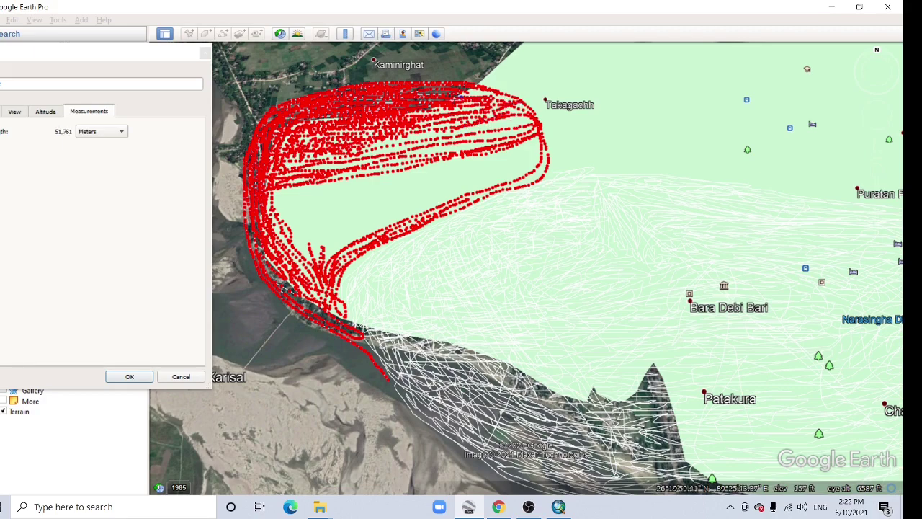
pyautogui.moveTo(460, 95)
pyautogui.mouseDown()
pyautogui.moveTo(480, 92)
pyautogui.moveTo(470, 95)
pyautogui.mouseUp()
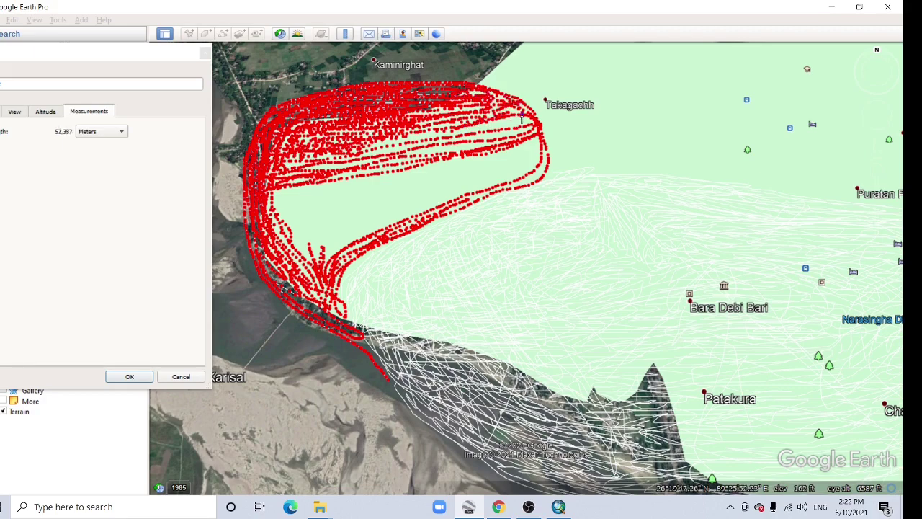
pyautogui.moveTo(521, 118)
pyautogui.mouseDown()
pyautogui.moveTo(471, 132)
pyautogui.moveTo(527, 129)
pyautogui.moveTo(518, 124)
pyautogui.moveTo(526, 121)
pyautogui.moveTo(474, 135)
pyautogui.moveTo(514, 134)
pyautogui.moveTo(479, 135)
pyautogui.moveTo(418, 113)
pyautogui.mouseUp()
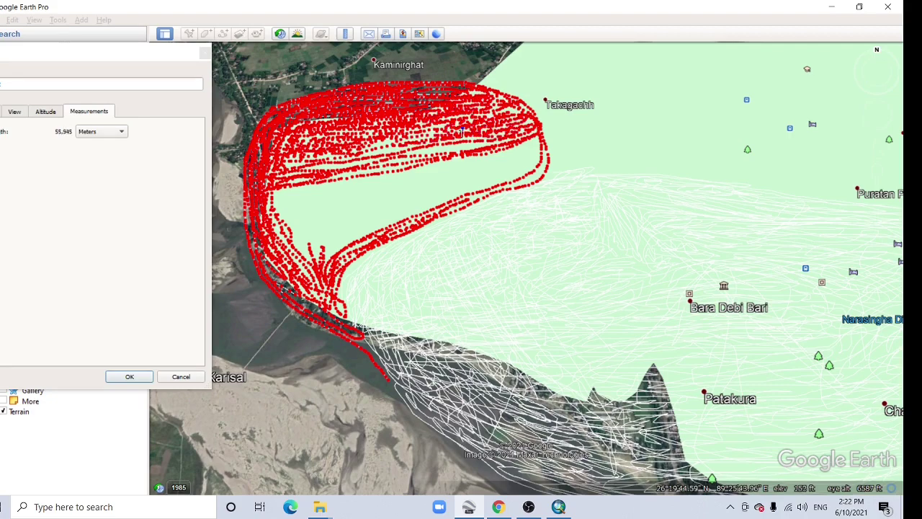
pyautogui.rightClick(502, 104)
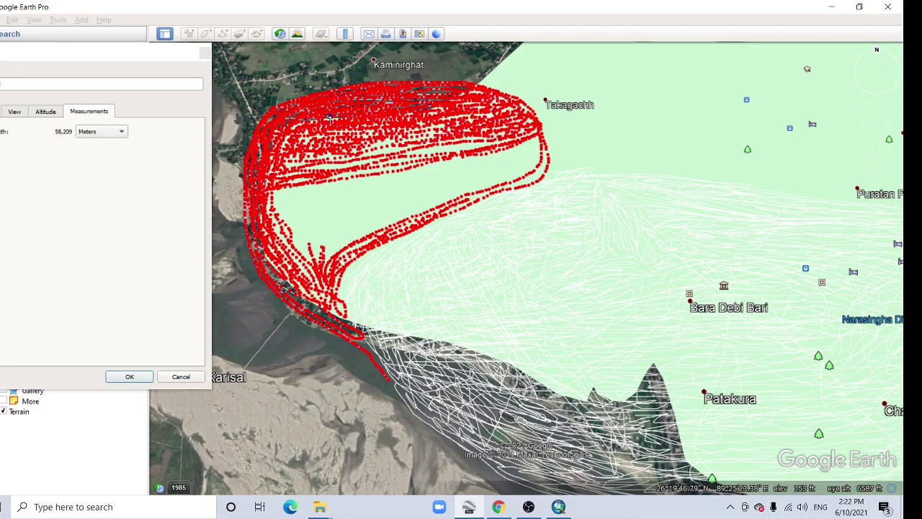
pyautogui.moveTo(304, 125)
pyautogui.mouseDown()
pyautogui.moveTo(284, 142)
pyautogui.moveTo(292, 165)
pyautogui.moveTo(371, 161)
pyautogui.moveTo(321, 160)
pyautogui.moveTo(382, 146)
pyautogui.moveTo(369, 155)
pyautogui.moveTo(536, 148)
pyautogui.moveTo(426, 185)
pyautogui.moveTo(279, 194)
pyautogui.moveTo(364, 181)
pyautogui.moveTo(342, 173)
pyautogui.moveTo(289, 208)
pyautogui.moveTo(314, 214)
pyautogui.moveTo(295, 219)
pyautogui.moveTo(288, 219)
pyautogui.moveTo(382, 193)
pyautogui.moveTo(338, 196)
pyautogui.moveTo(357, 204)
pyautogui.moveTo(387, 193)
pyautogui.moveTo(366, 205)
pyautogui.moveTo(400, 193)
pyautogui.moveTo(395, 199)
pyautogui.moveTo(414, 187)
pyautogui.moveTo(389, 190)
pyautogui.moveTo(432, 172)
pyautogui.moveTo(403, 174)
pyautogui.moveTo(419, 180)
pyautogui.moveTo(470, 159)
pyautogui.moveTo(423, 188)
pyautogui.moveTo(493, 154)
pyautogui.moveTo(421, 189)
pyautogui.moveTo(474, 163)
pyautogui.moveTo(430, 181)
pyautogui.mouseUp()
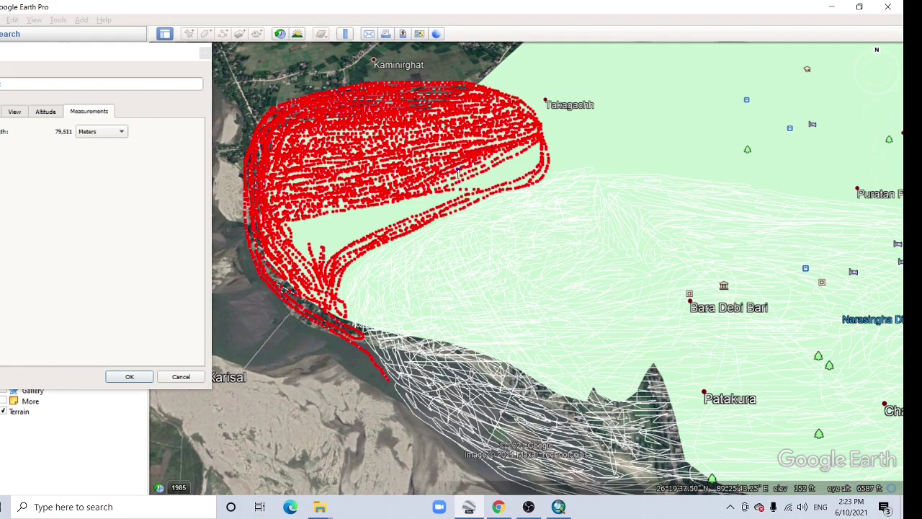
# Step: Cover the rest of the loop for a 99,839 m path and bring the dialog into view
pyautogui.moveTo(496, 160)
pyautogui.mouseDown()
pyautogui.moveTo(446, 184)
pyautogui.moveTo(503, 150)
pyautogui.moveTo(439, 176)
pyautogui.moveTo(539, 145)
pyautogui.moveTo(521, 184)
pyautogui.moveTo(491, 189)
pyautogui.moveTo(526, 180)
pyautogui.moveTo(510, 187)
pyautogui.moveTo(533, 159)
pyautogui.moveTo(480, 185)
pyautogui.moveTo(537, 151)
pyautogui.moveTo(451, 186)
pyautogui.moveTo(527, 167)
pyautogui.moveTo(515, 179)
pyautogui.moveTo(441, 189)
pyautogui.moveTo(466, 193)
pyautogui.moveTo(411, 214)
pyautogui.moveTo(431, 201)
pyautogui.moveTo(306, 229)
pyautogui.moveTo(410, 217)
pyautogui.mouseUp()
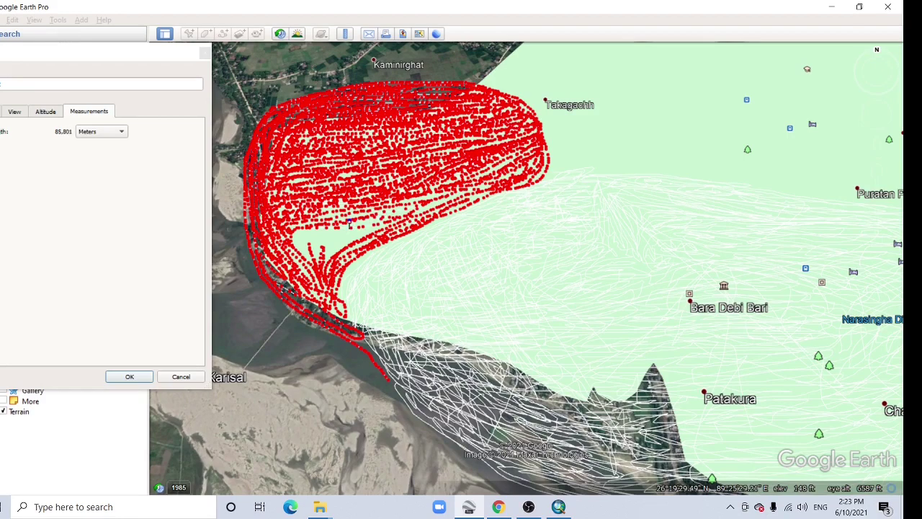
pyautogui.moveTo(350, 223)
pyautogui.mouseDown()
pyautogui.moveTo(325, 223)
pyautogui.moveTo(375, 225)
pyautogui.moveTo(288, 244)
pyautogui.moveTo(346, 234)
pyautogui.moveTo(309, 232)
pyautogui.moveTo(525, 139)
pyautogui.moveTo(429, 143)
pyautogui.moveTo(289, 185)
pyautogui.moveTo(353, 153)
pyautogui.moveTo(352, 174)
pyautogui.moveTo(340, 182)
pyautogui.moveTo(368, 176)
pyautogui.moveTo(345, 173)
pyautogui.moveTo(394, 213)
pyautogui.moveTo(383, 216)
pyautogui.moveTo(426, 207)
pyautogui.mouseUp()
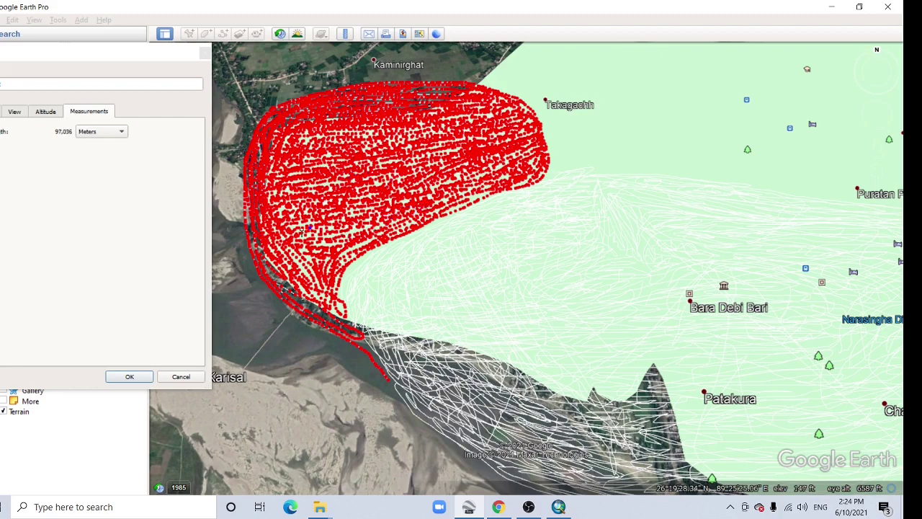
pyautogui.moveTo(301, 230); pyautogui.dragTo(282, 177)
pyautogui.moveTo(312, 124)
pyautogui.mouseDown()
pyautogui.moveTo(485, 102)
pyautogui.moveTo(447, 124)
pyautogui.moveTo(483, 109)
pyautogui.moveTo(477, 131)
pyautogui.moveTo(530, 141)
pyautogui.mouseUp()
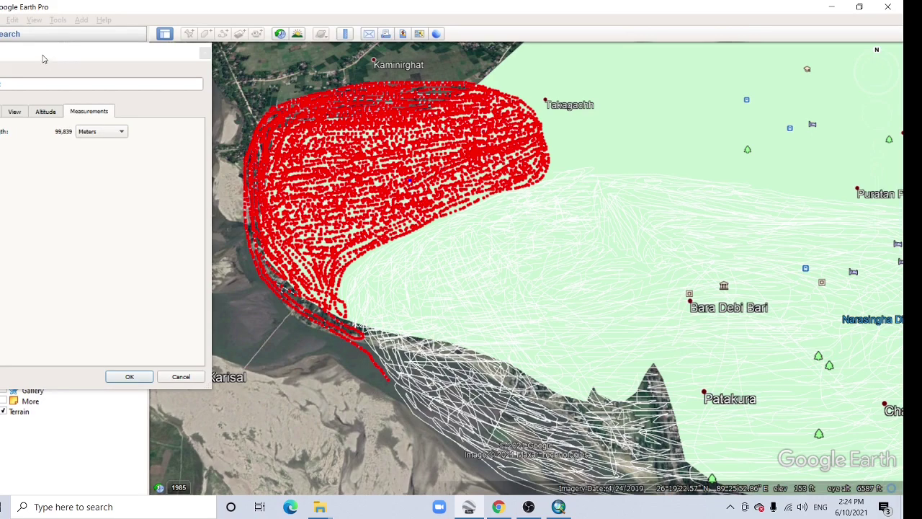
pyautogui.moveTo(43, 59); pyautogui.dragTo(192, 55)
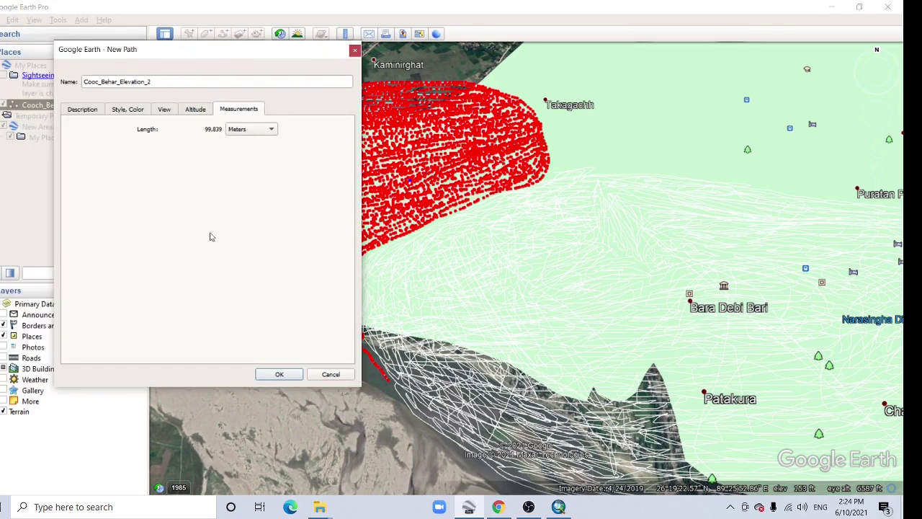
# Step: Keep the path as Cooc_Behar_Elevation_2 in Places and bring up its right-click menu
pyautogui.click(279, 375)
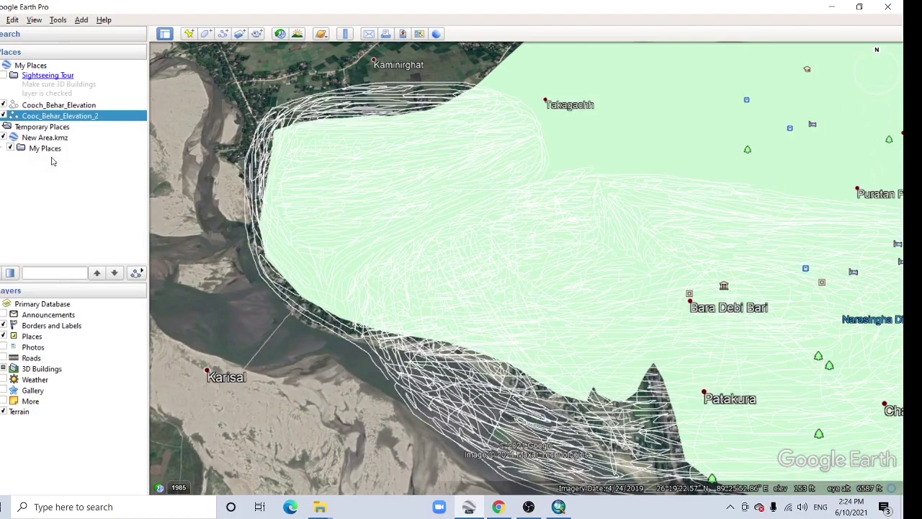
pyautogui.rightClick(63, 118)
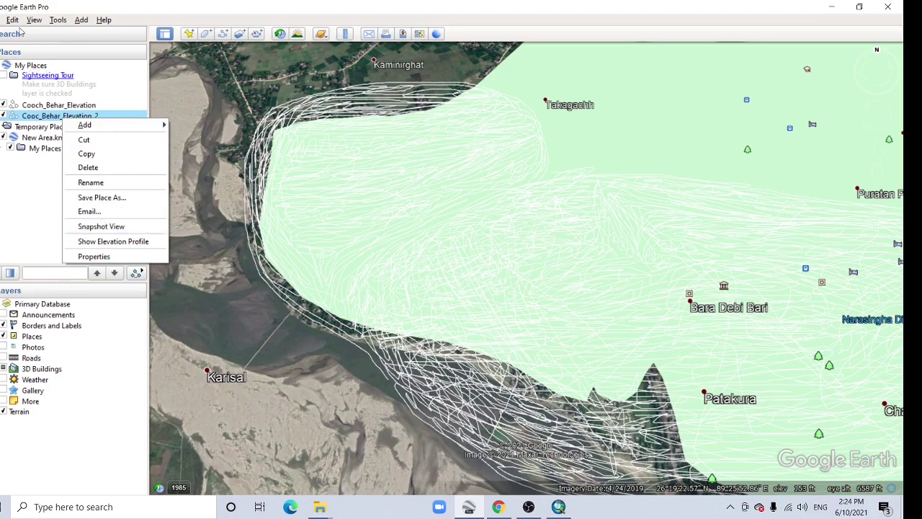
# Step: Save the path as Cooch_Behar_Elevation2 in Kml (*.kml) format, then return to Chrome
pyautogui.click(121, 201)
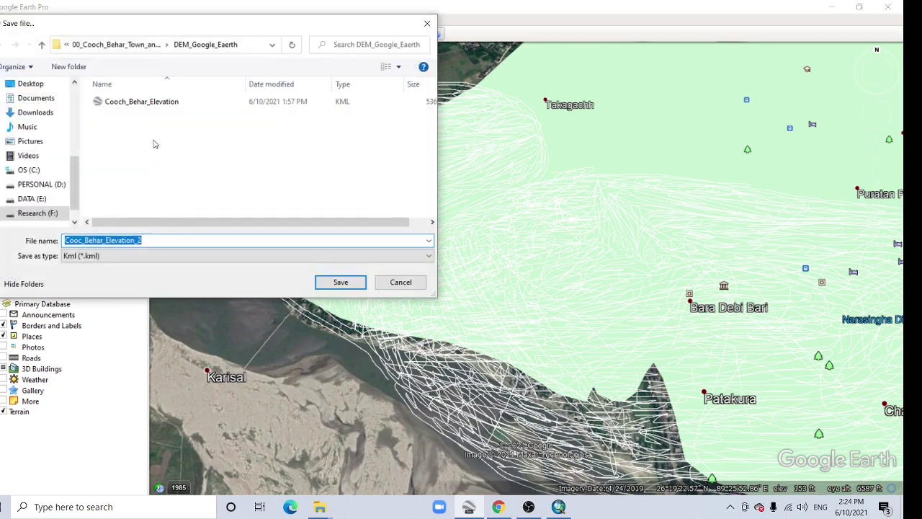
pyautogui.click(148, 103)
pyautogui.click(142, 240)
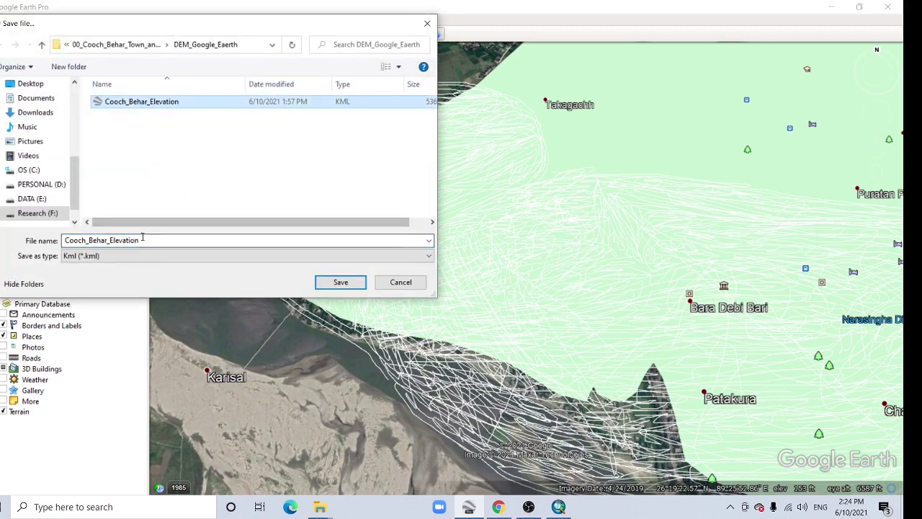
pyautogui.write('2')
pyautogui.click(121, 258)
pyautogui.click(98, 270)
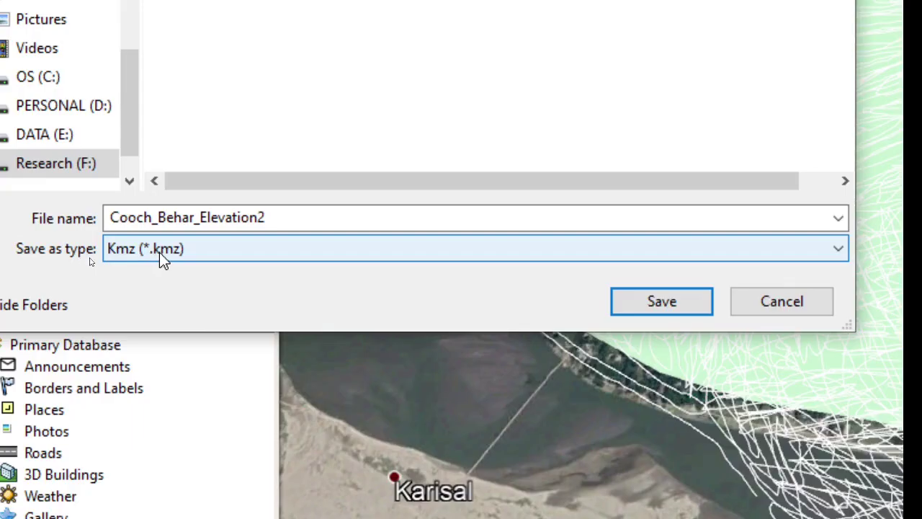
pyautogui.click(90, 260)
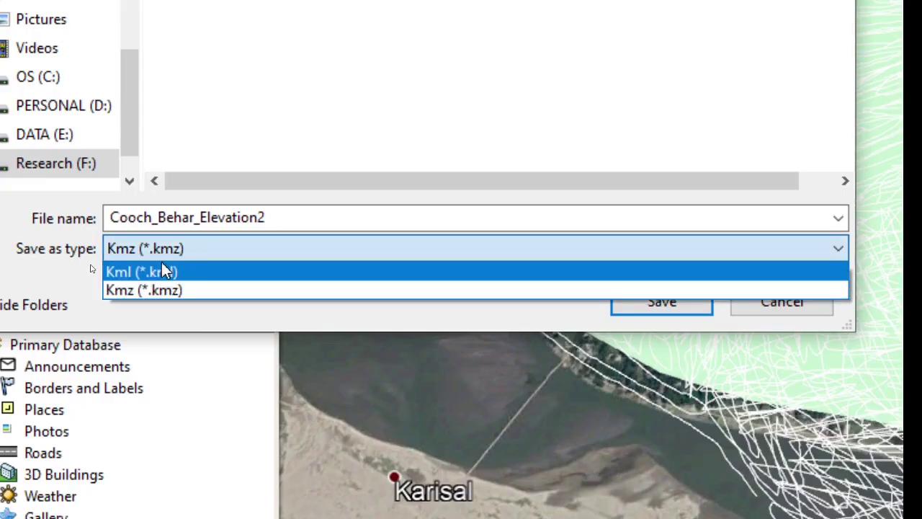
pyautogui.click(163, 274)
pyautogui.click(644, 299)
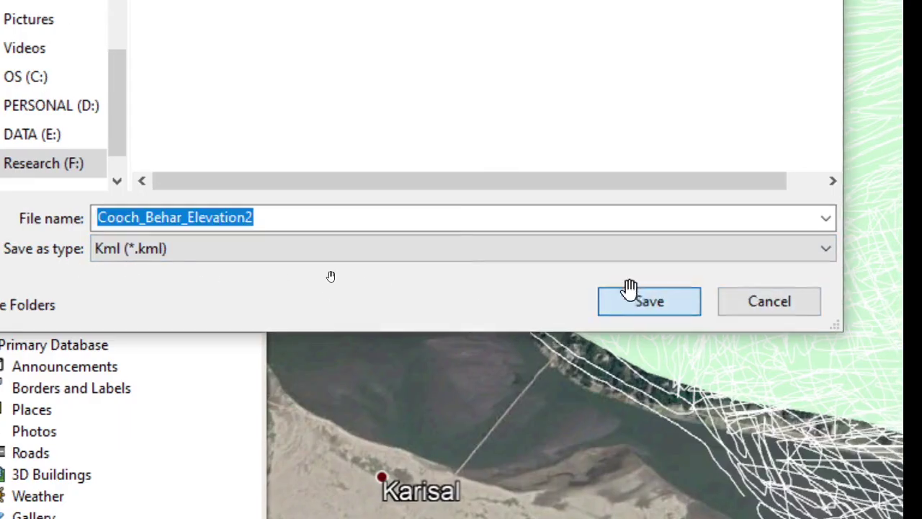
pyautogui.click(499, 508)
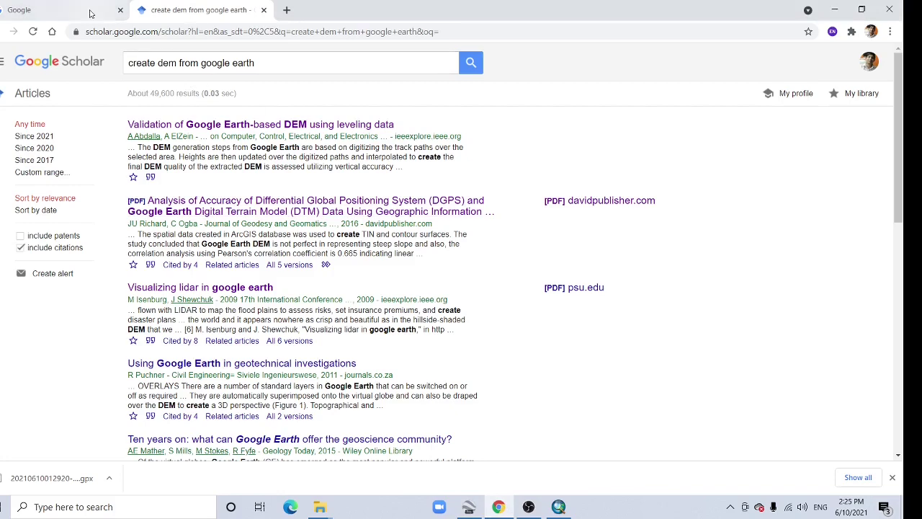
# Step: Search Google for gpsvisualizer/elevation and open GPS Visualizer's Assign DEM elevation data page
pyautogui.click(26, 13)
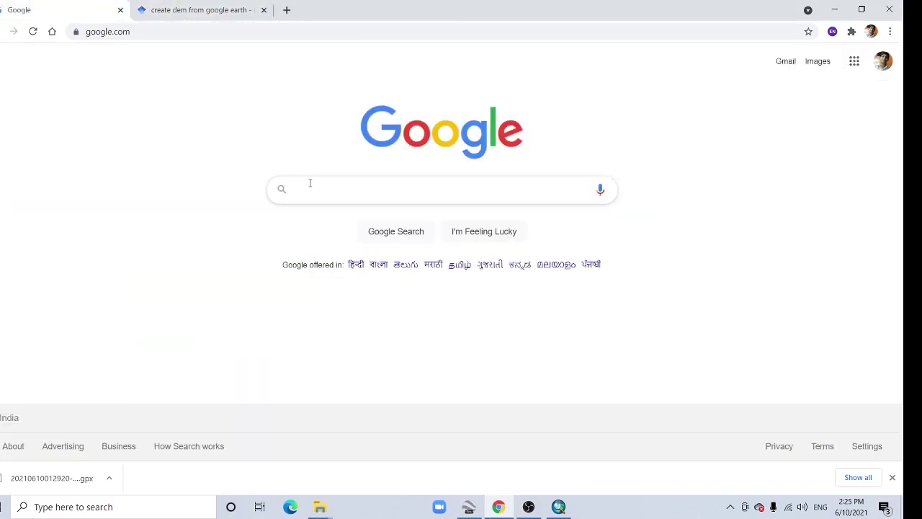
pyautogui.write('Gps')
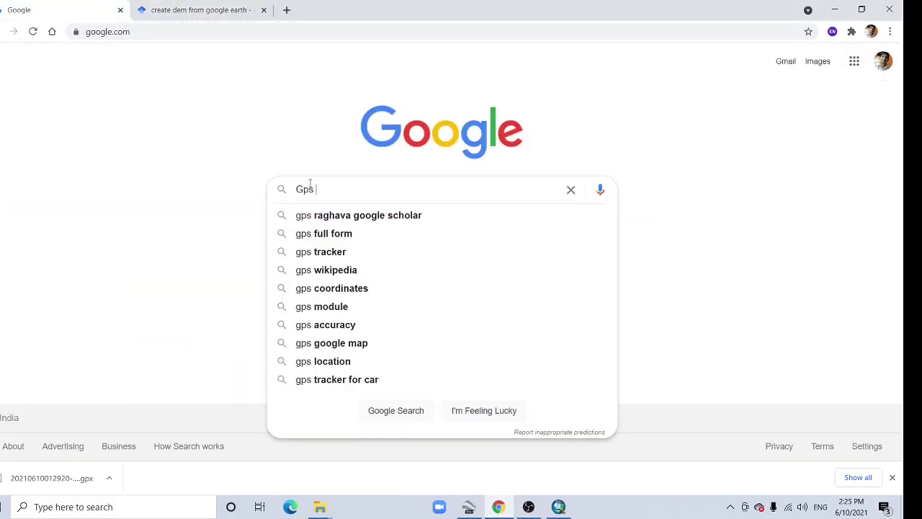
pyautogui.press('BackSpace')
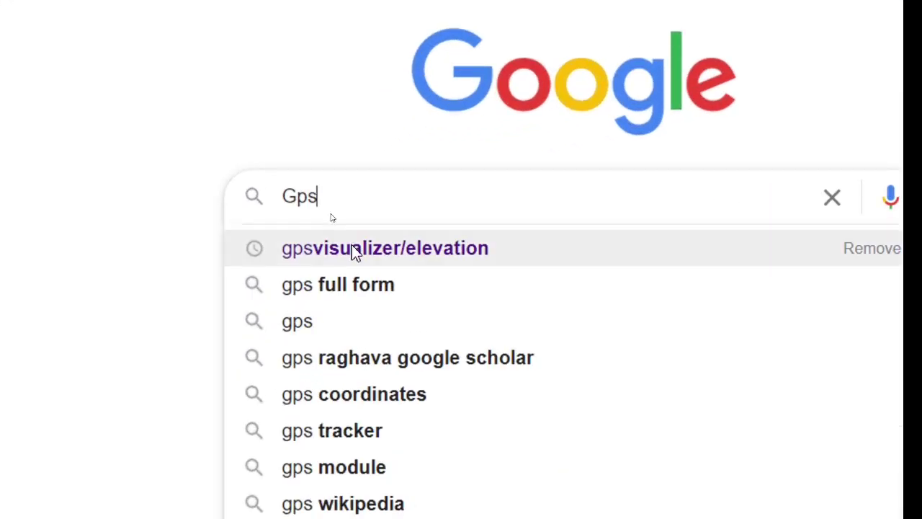
pyautogui.click(353, 250)
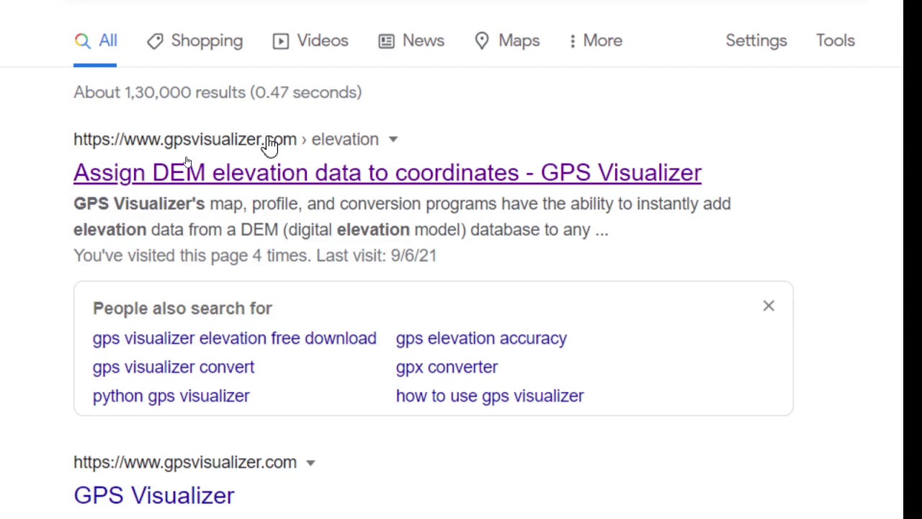
pyautogui.click(223, 167)
pyautogui.scroll(-3, 290, 271)
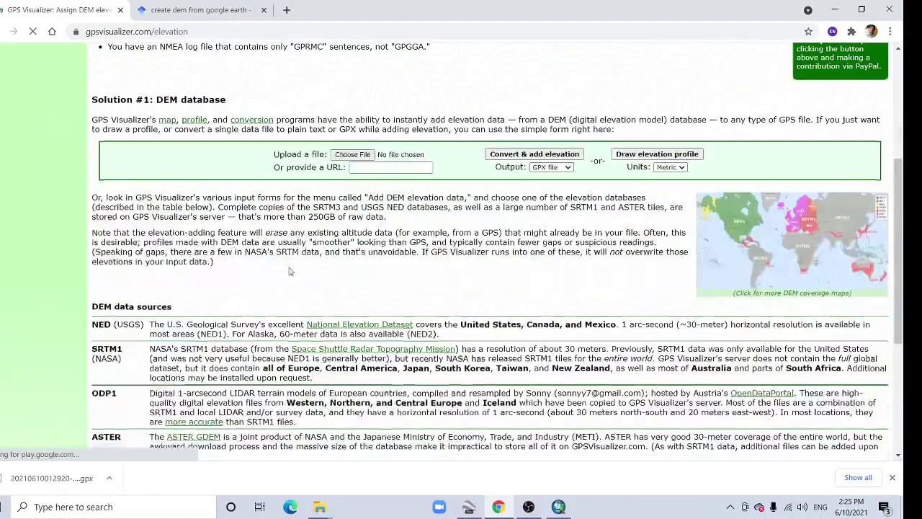
pyautogui.scroll(-4, 395, 270)
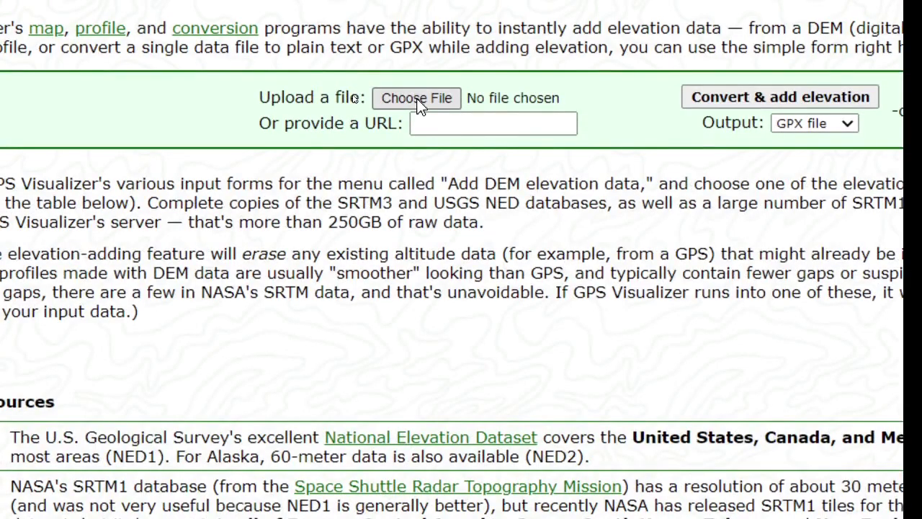
# Step: Upload Cooch_Behar_Elevation2.kml to GPS Visualizer and convert it to GPX with elevations added
pyautogui.click(420, 101)
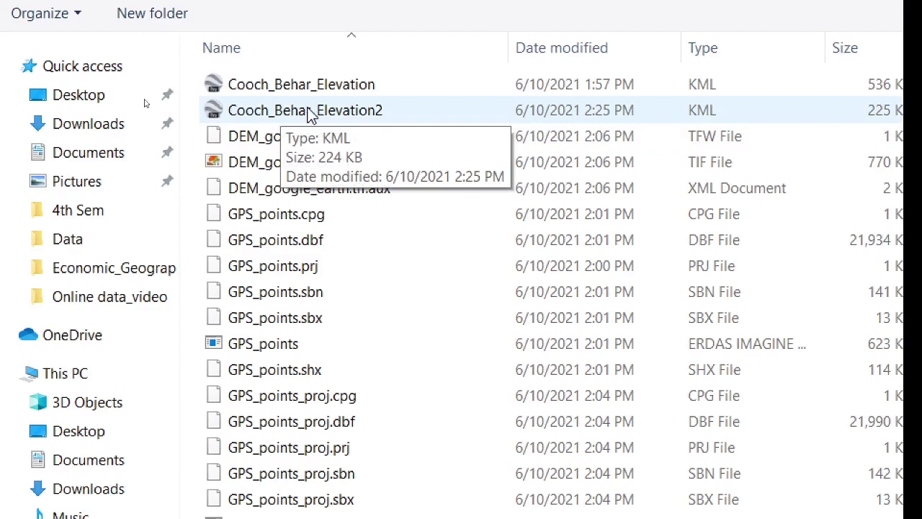
pyautogui.click(310, 118)
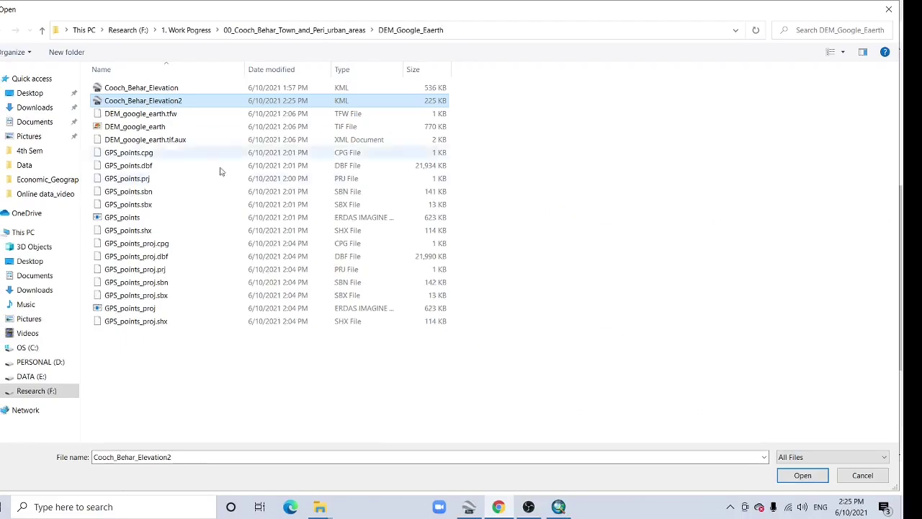
pyautogui.click(822, 474)
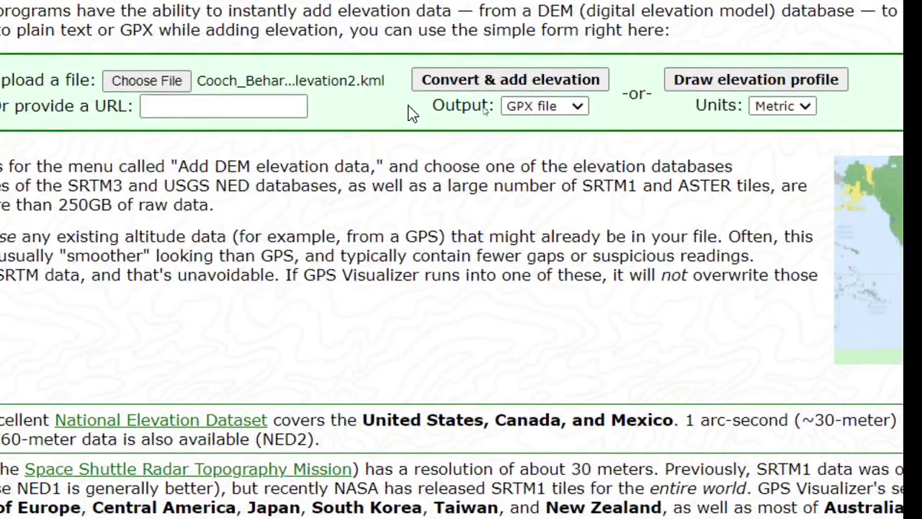
pyautogui.click(501, 84)
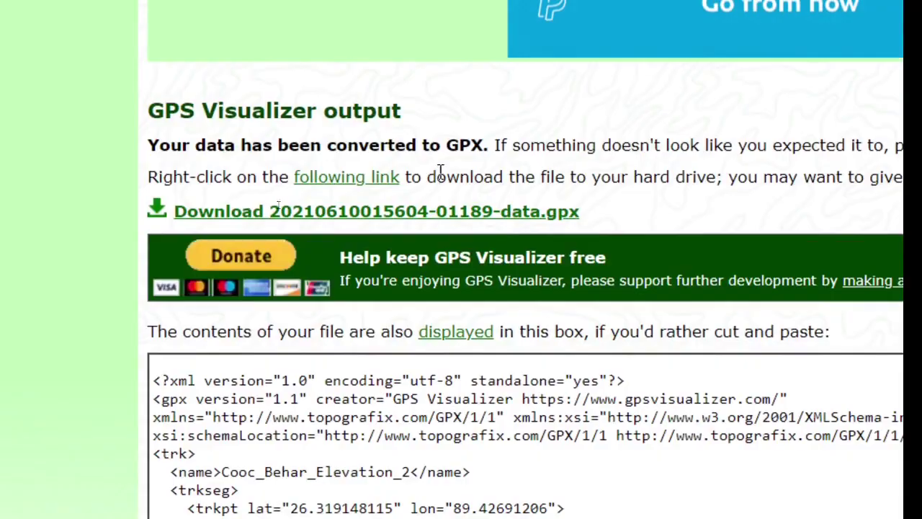
pyautogui.scroll(-15, 403, 301)
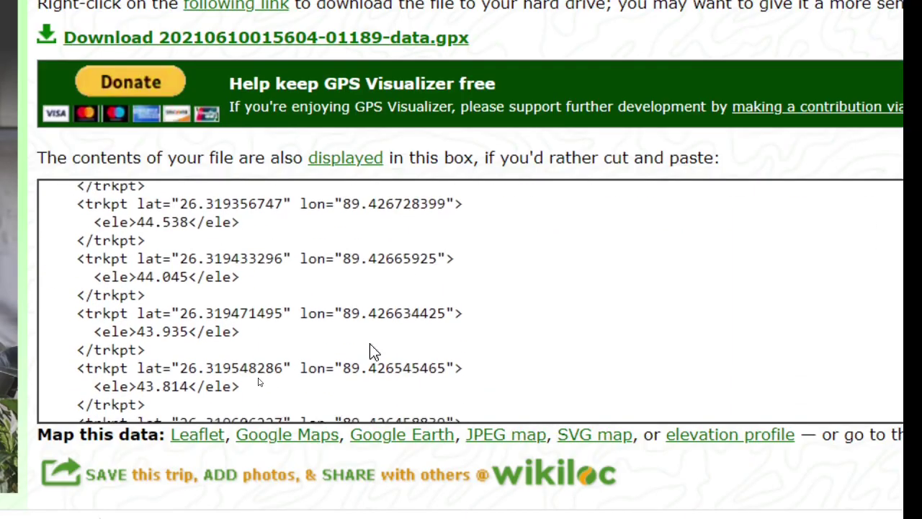
pyautogui.scroll(5, 303, 286)
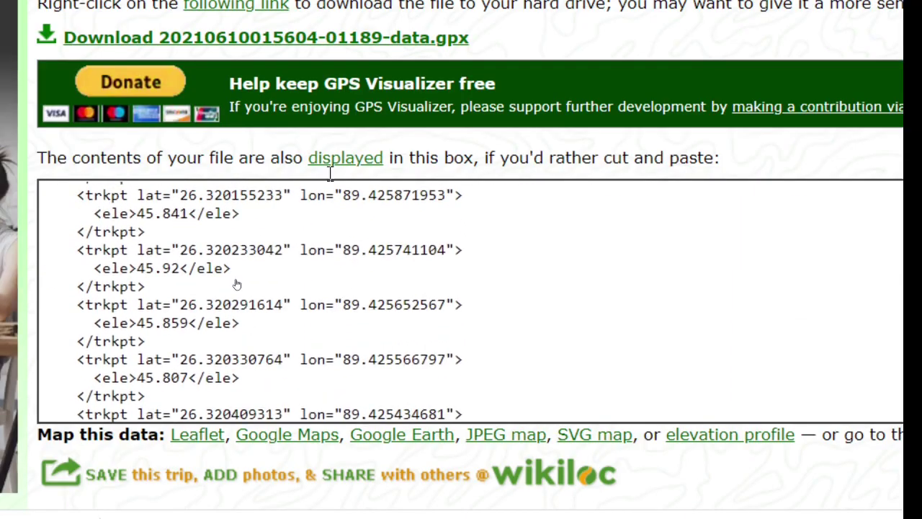
pyautogui.scroll(8, 224, 196)
pyautogui.scroll(1, 97, 65)
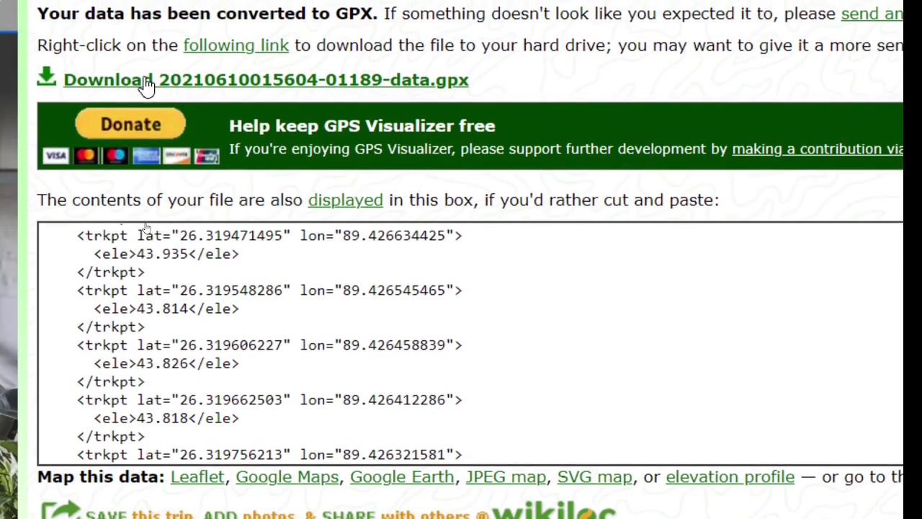
pyautogui.click(146, 84)
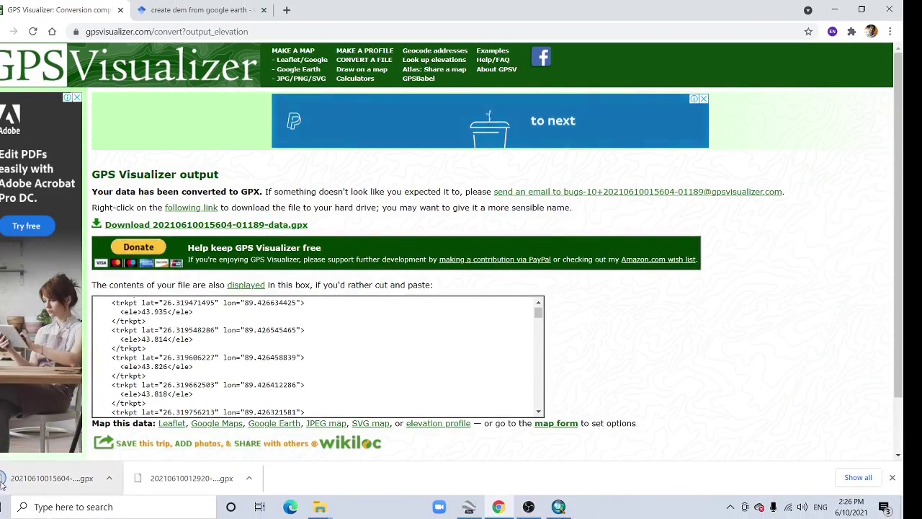
# Step: In ArcMap, open the GPX To Features tool from Conversion Tools > From GPS
pyautogui.click(559, 507)
pyautogui.click(607, 131)
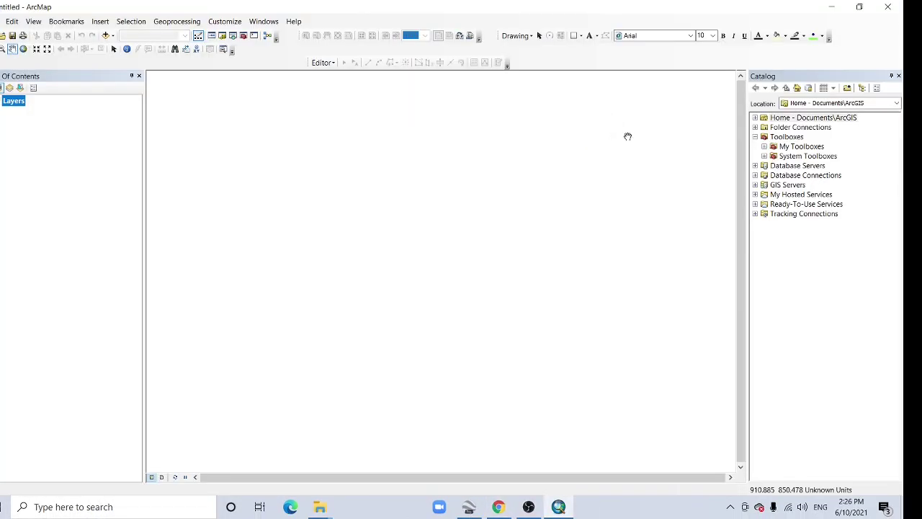
pyautogui.click(764, 156)
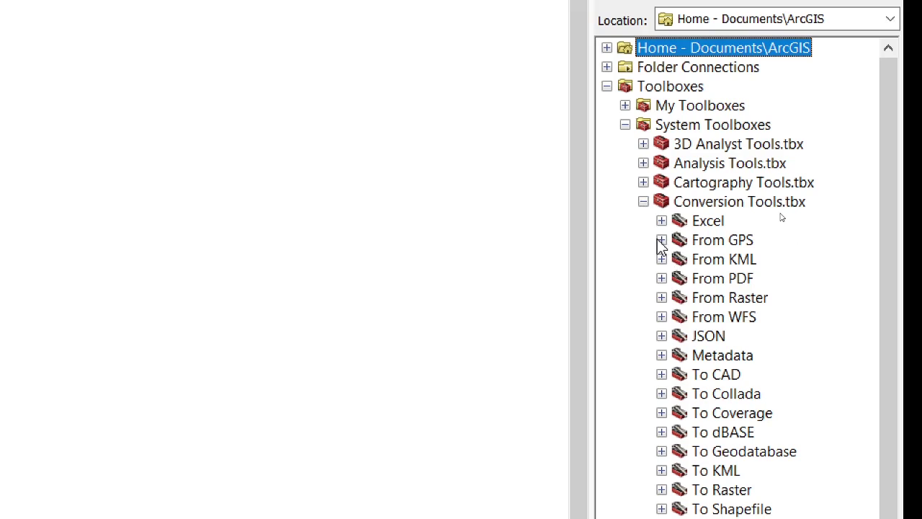
pyautogui.click(661, 240)
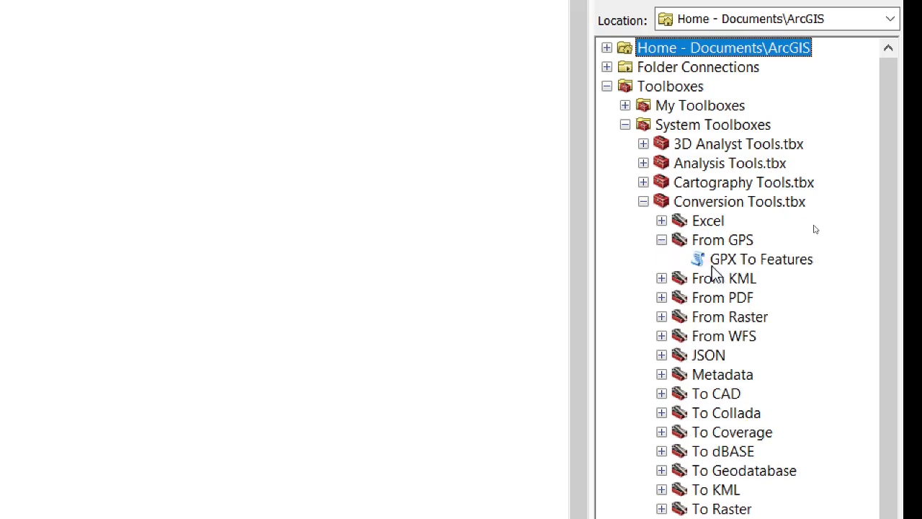
pyautogui.doubleClick(766, 261)
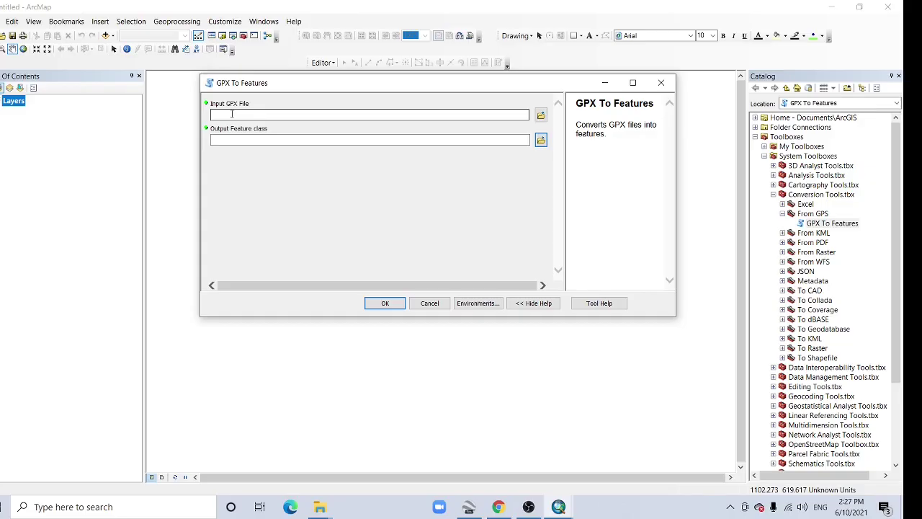
# Step: Convert the downloaded GPX file into the point shapefile GPS_points2.shp
pyautogui.click(541, 116)
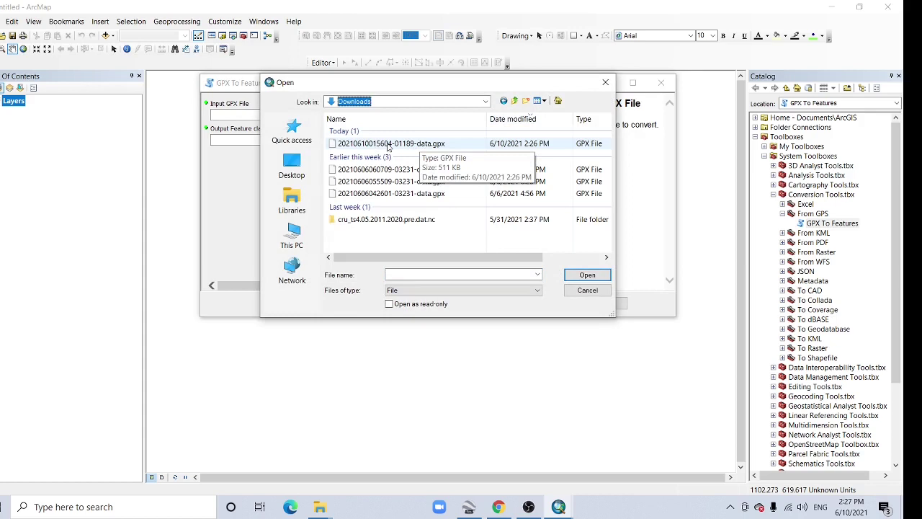
pyautogui.click(390, 144)
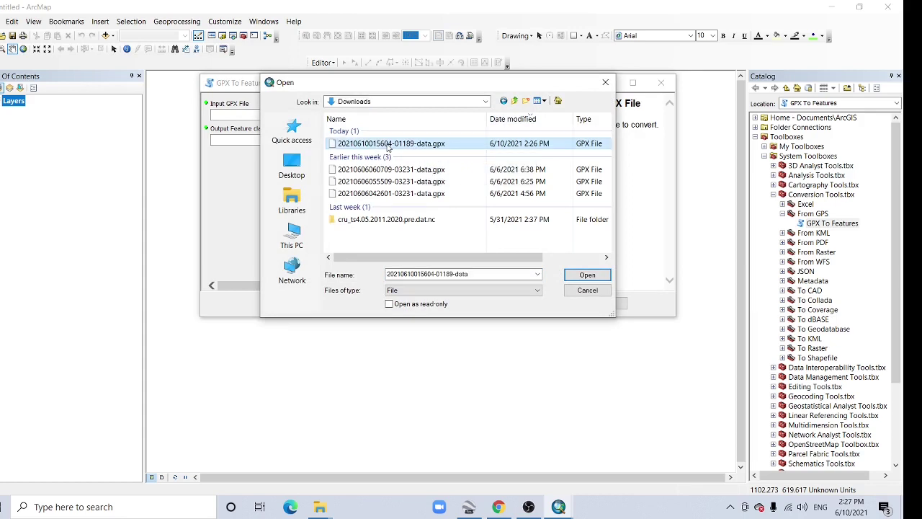
pyautogui.click(587, 275)
pyautogui.click(540, 139)
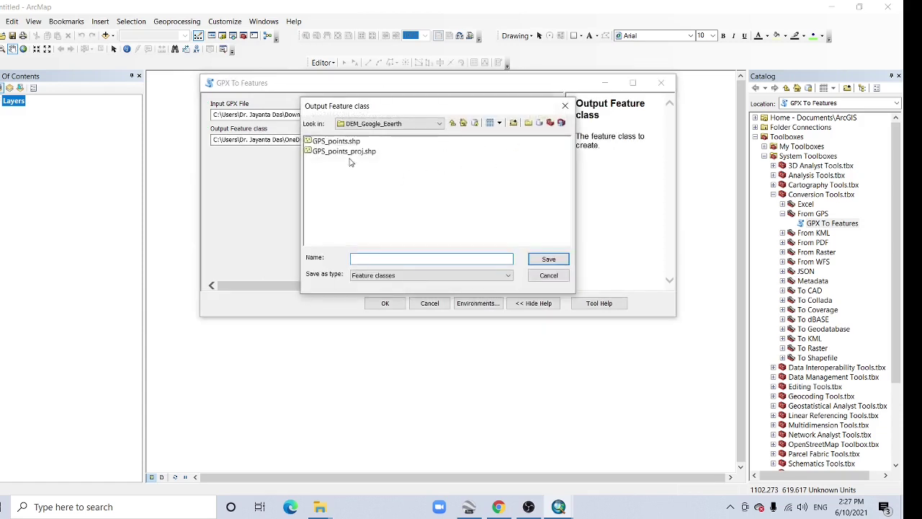
pyautogui.click(341, 142)
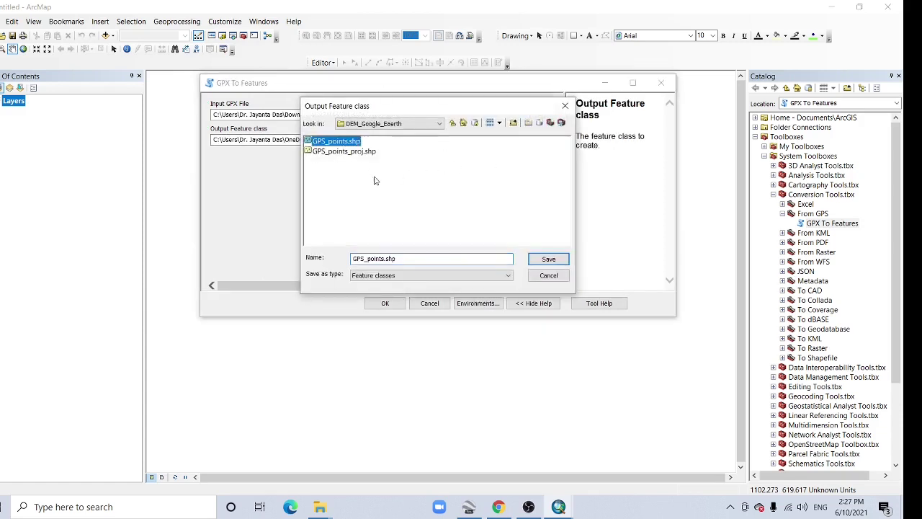
pyautogui.click(386, 257)
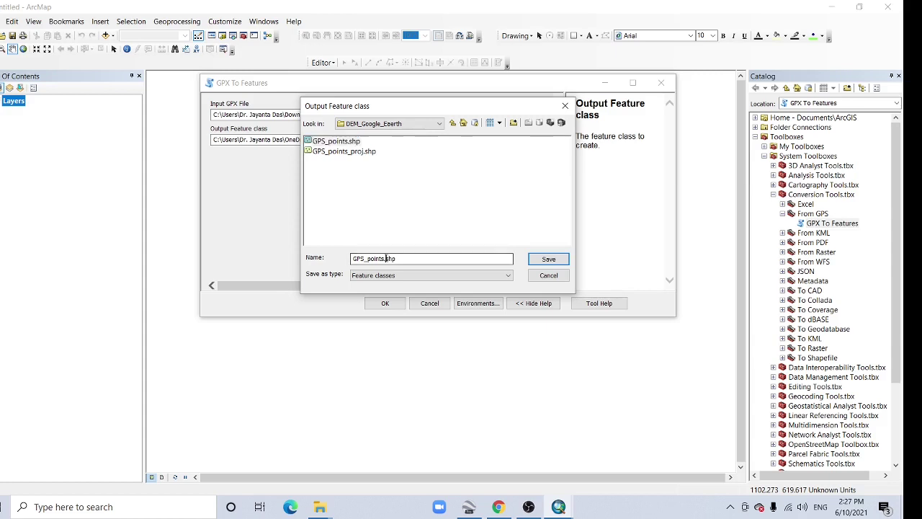
pyautogui.write('2')
pyautogui.click(551, 259)
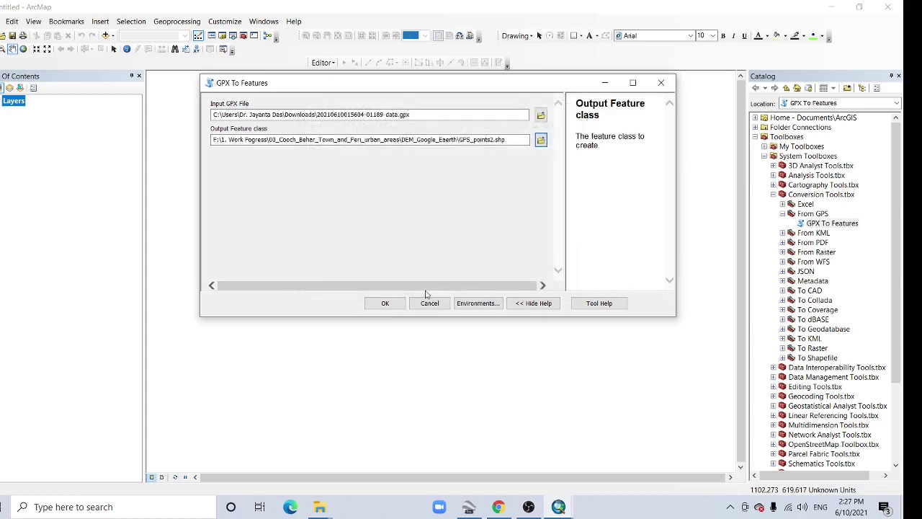
pyautogui.click(385, 304)
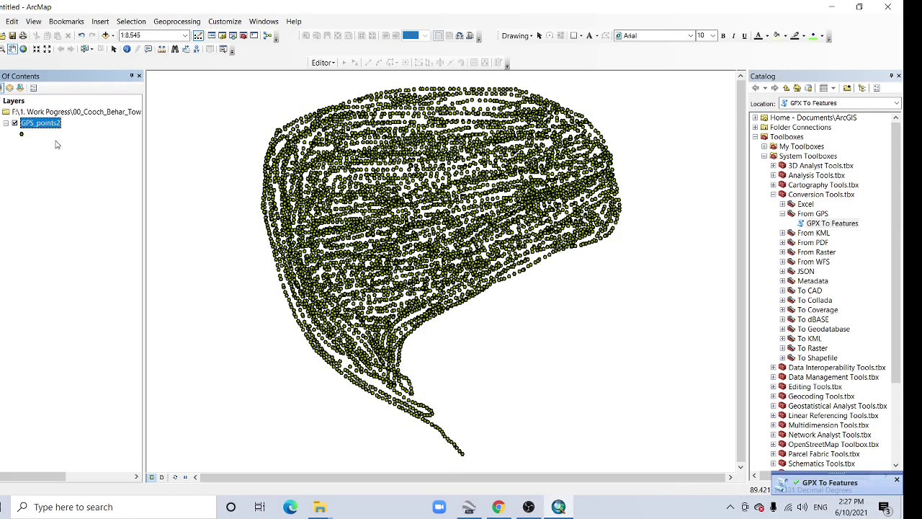
pyautogui.rightClick(57, 125)
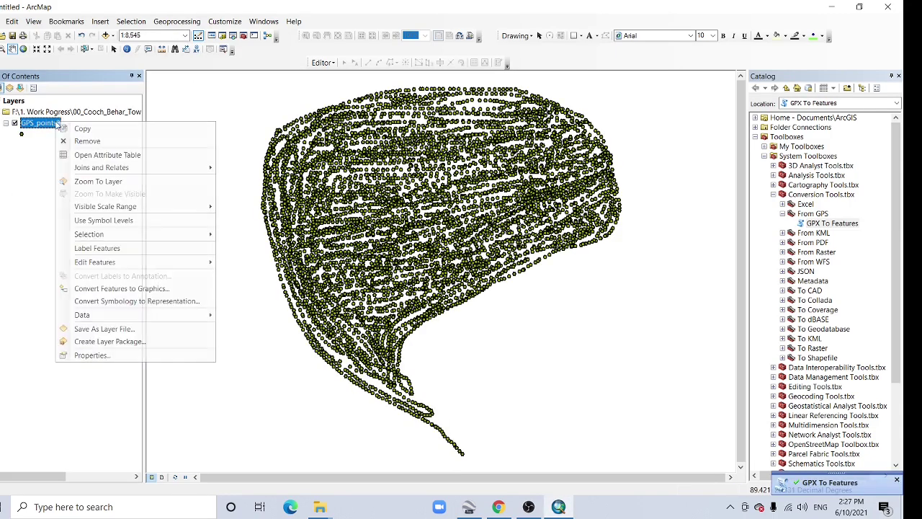
pyautogui.click(101, 157)
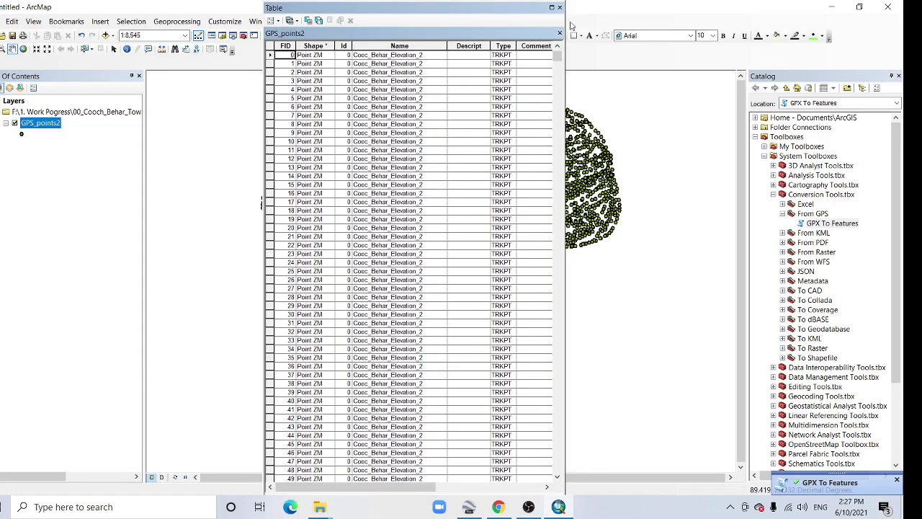
pyautogui.moveTo(560, 61); pyautogui.dragTo(555, 479)
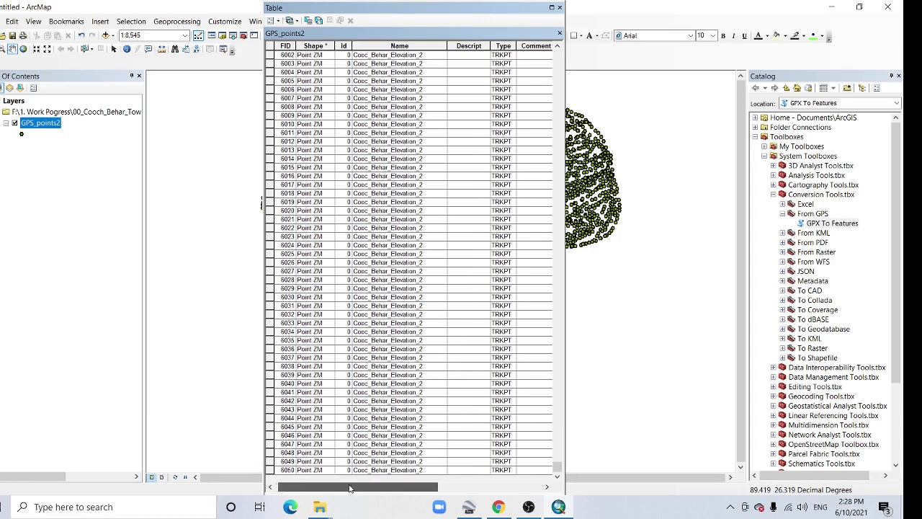
pyautogui.moveTo(350, 488); pyautogui.dragTo(454, 488)
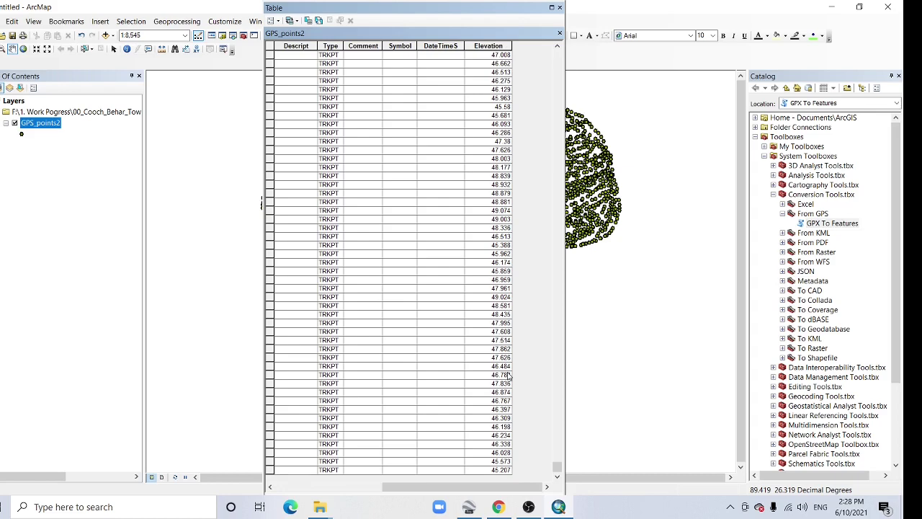
pyautogui.click(560, 8)
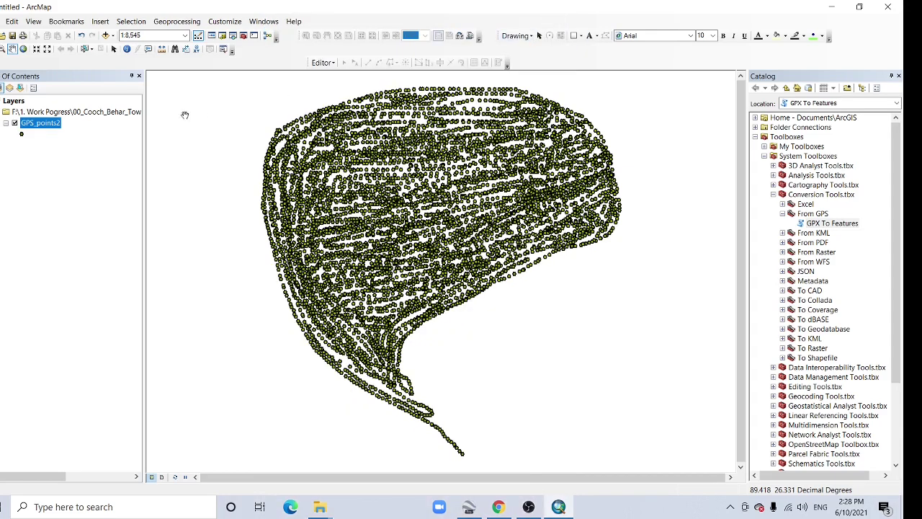
# Step: Check GPS_points2's layer properties, noting its GCS_WGS_1984 coordinate system
pyautogui.rightClick(42, 128)
pyautogui.click(74, 363)
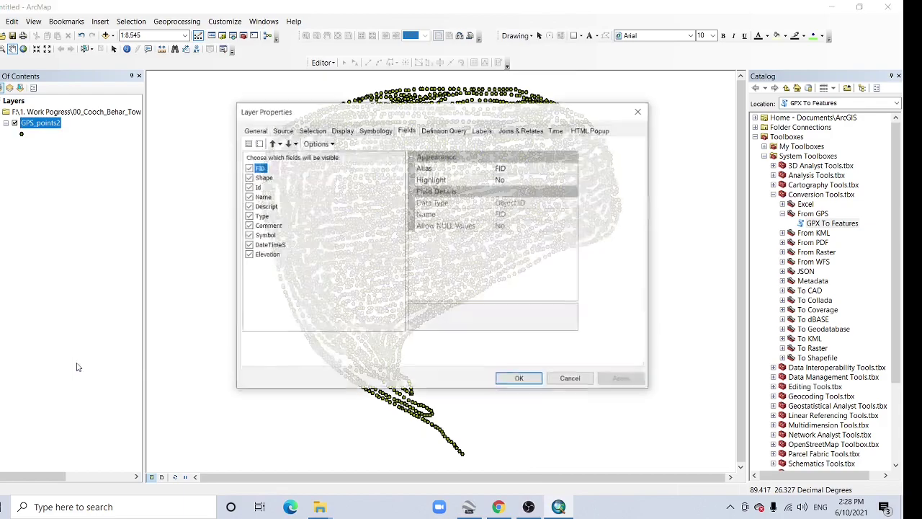
pyautogui.click(283, 130)
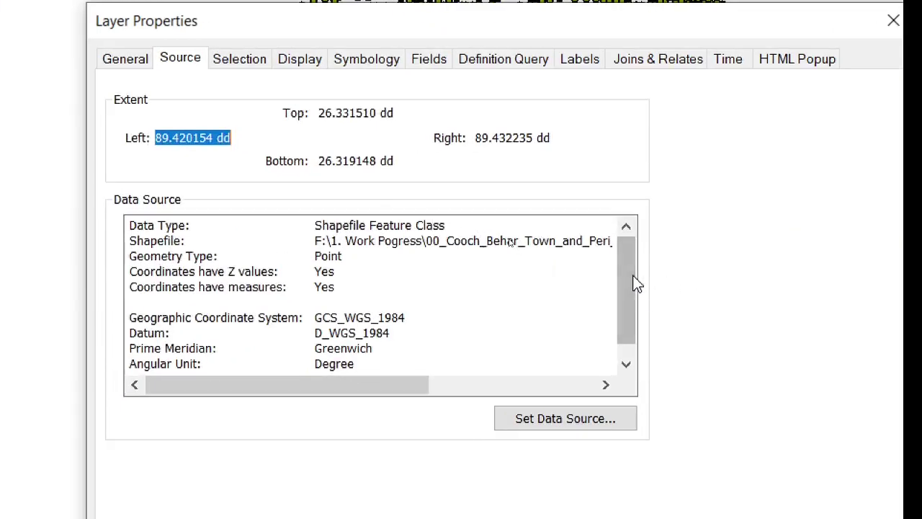
pyautogui.moveTo(509, 240); pyautogui.dragTo(505, 246)
pyautogui.moveTo(627, 282); pyautogui.dragTo(627, 285)
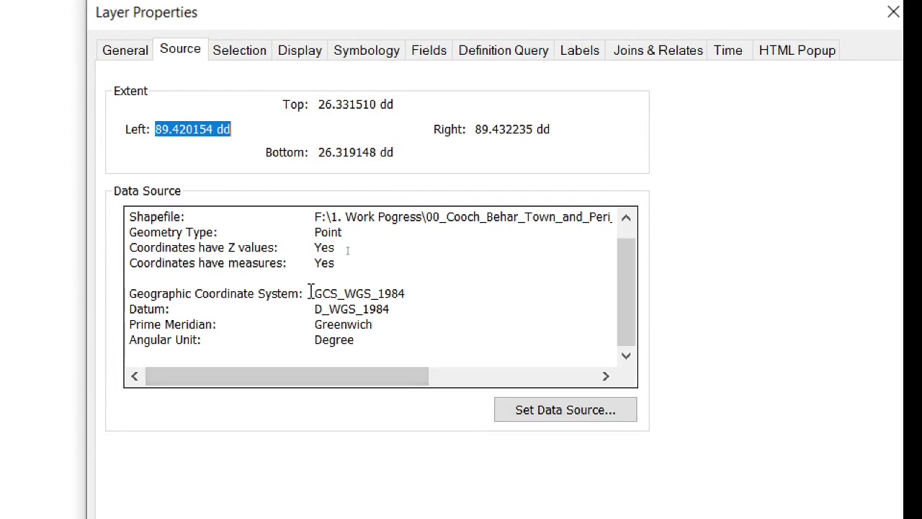
pyautogui.moveTo(315, 293); pyautogui.dragTo(409, 291)
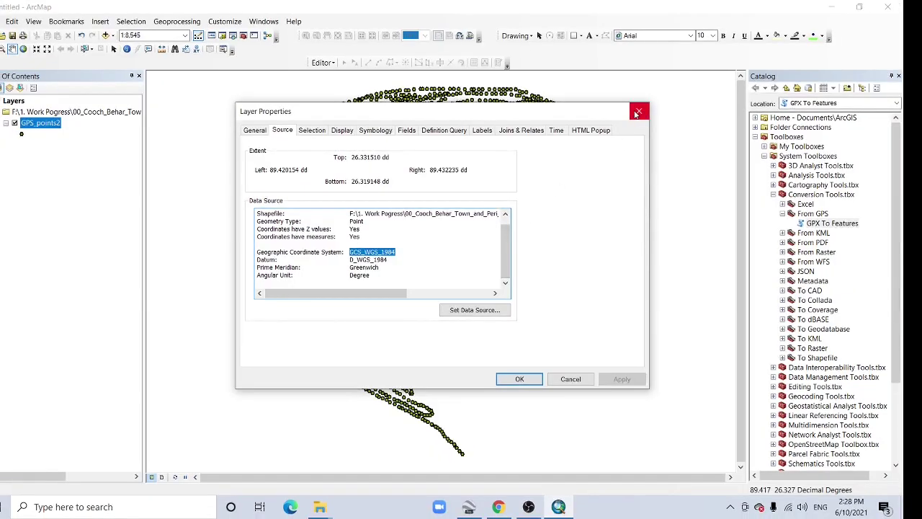
pyautogui.click(893, 12)
# Step: Set the data frame's coordinate system to WGS 1984 UTM Zone 45N
pyautogui.rightClick(234, 154)
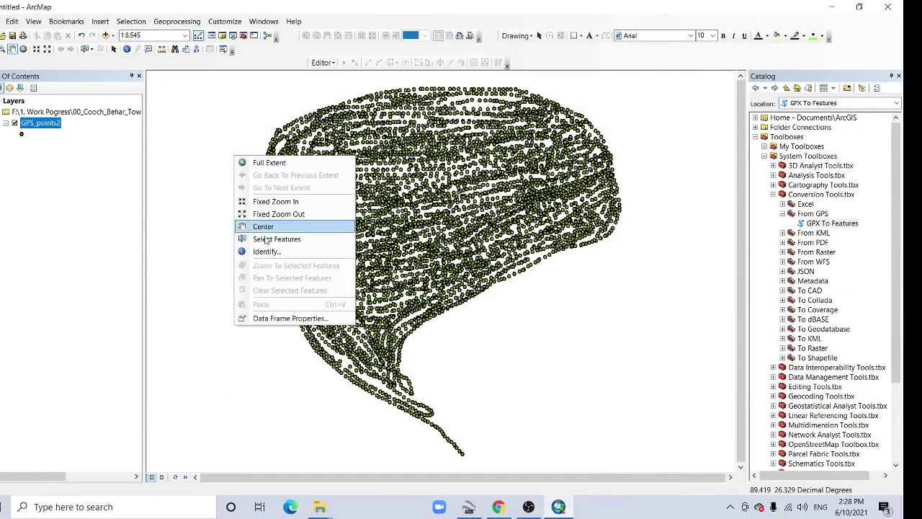
pyautogui.click(283, 318)
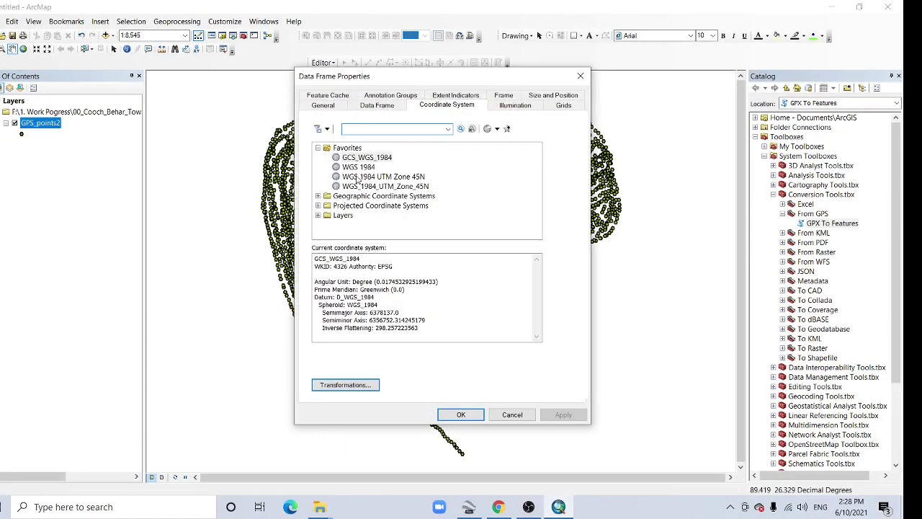
pyautogui.click(360, 180)
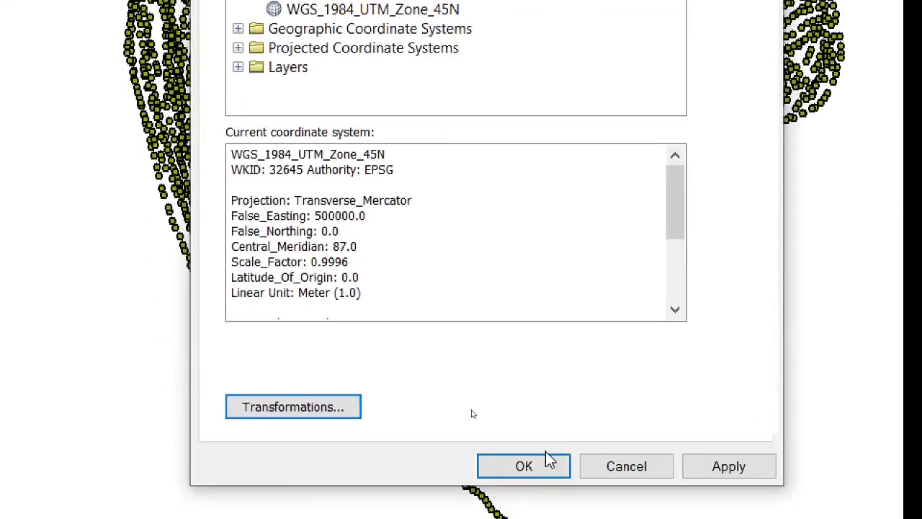
pyautogui.click(469, 415)
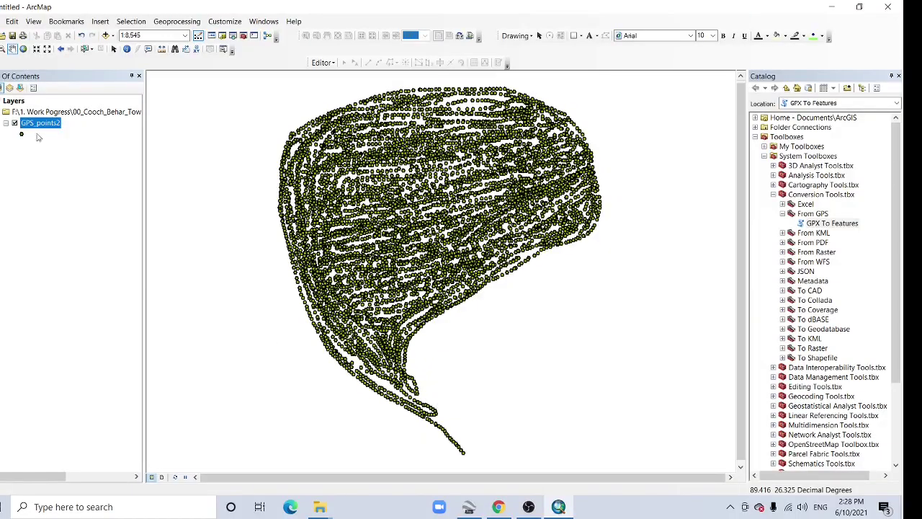
# Step: Export GPS_points2 using the data frame's coordinate system as GPS_points_proj2.shp
pyautogui.rightClick(41, 130)
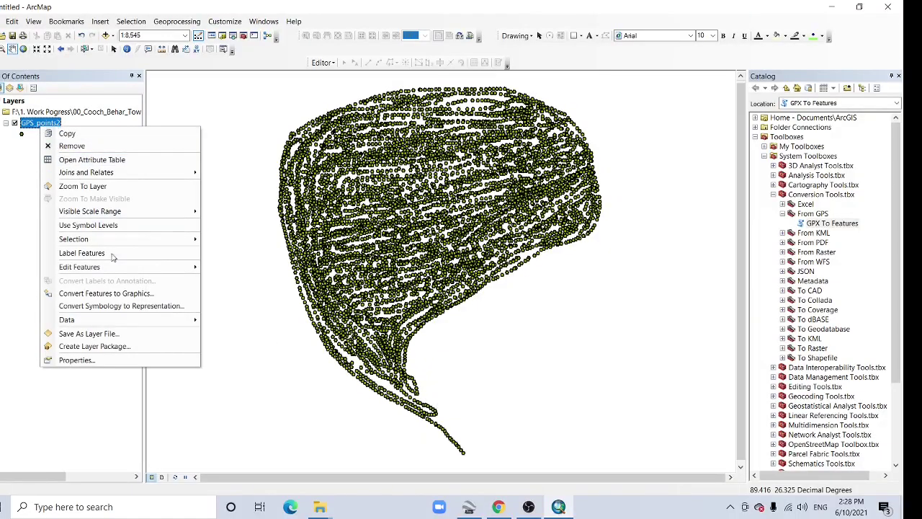
pyautogui.moveTo(132, 322)
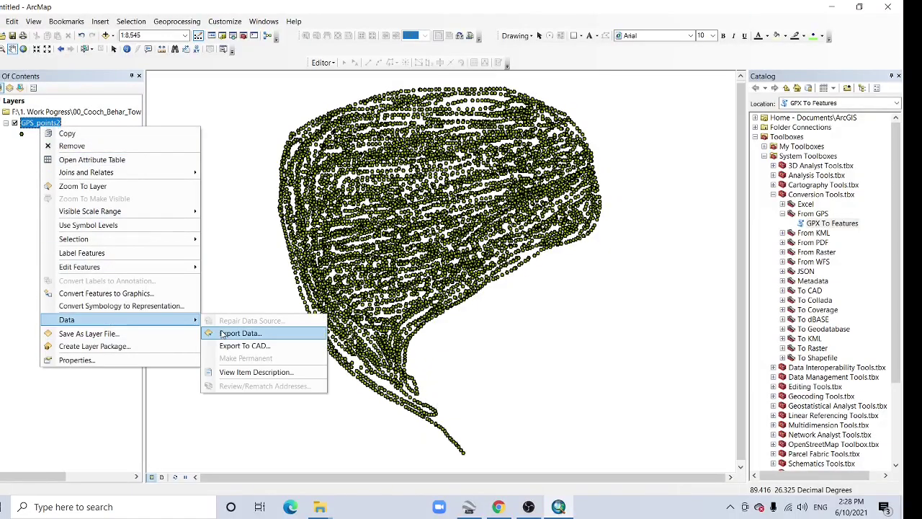
pyautogui.click(223, 334)
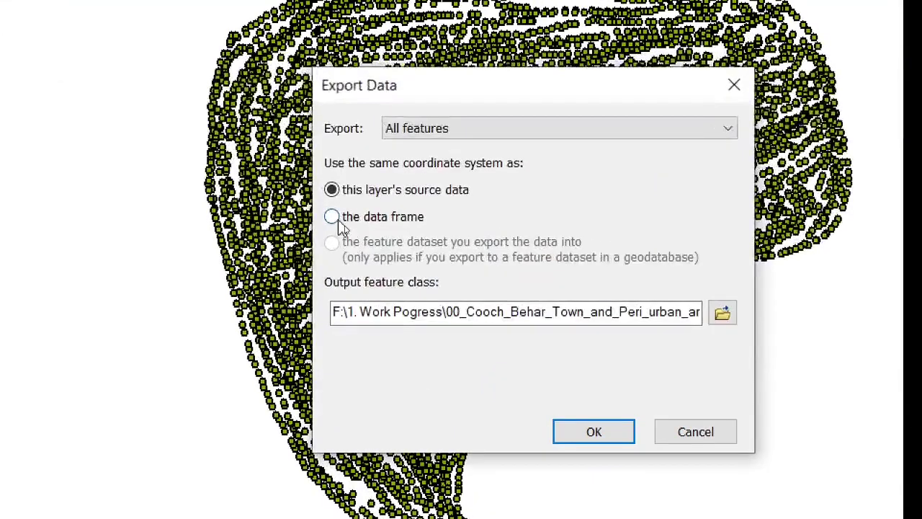
pyautogui.click(343, 226)
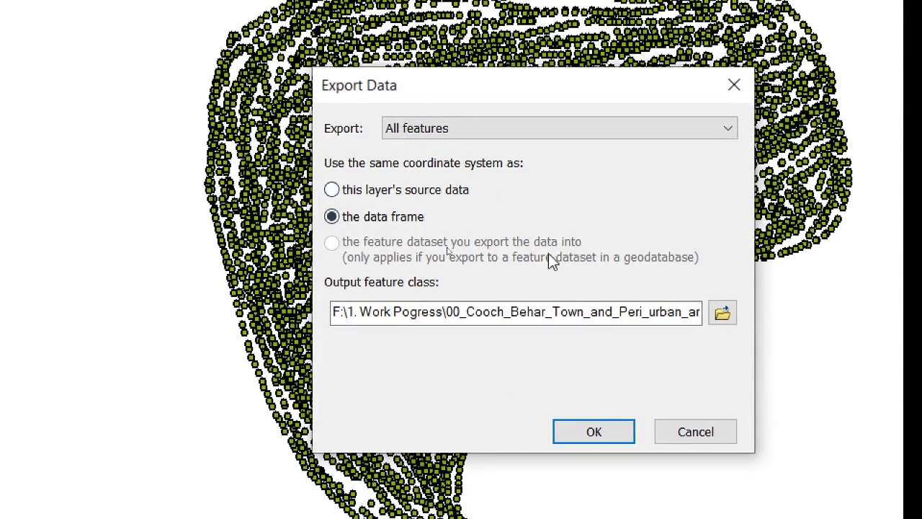
pyautogui.click(724, 312)
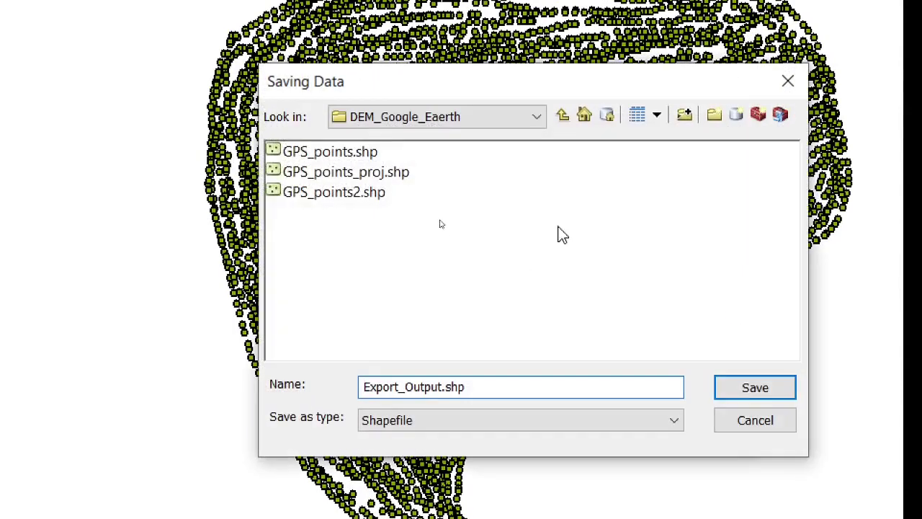
pyautogui.click(352, 173)
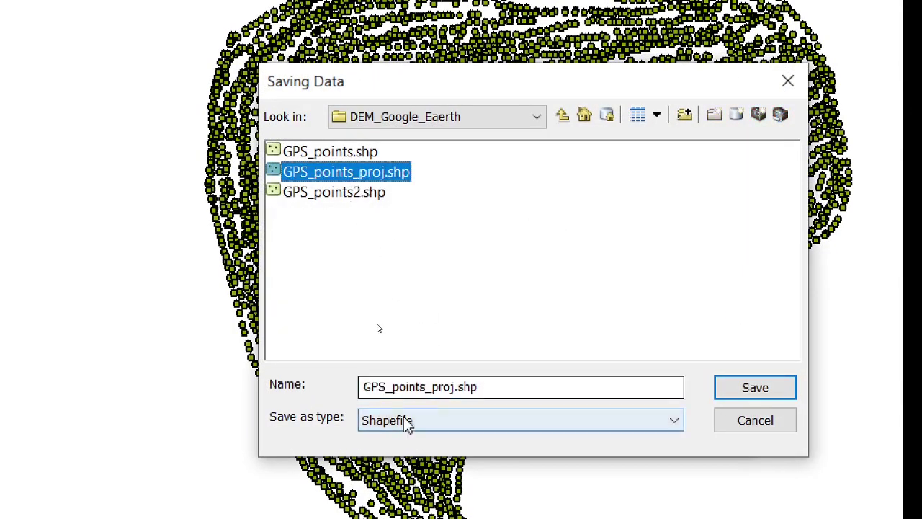
pyautogui.click(455, 387)
pyautogui.write('2')
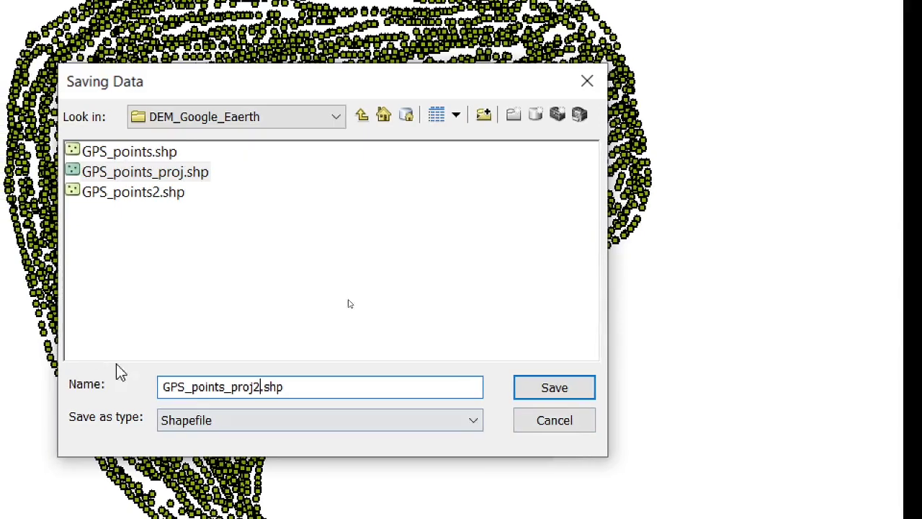
pyautogui.click(569, 395)
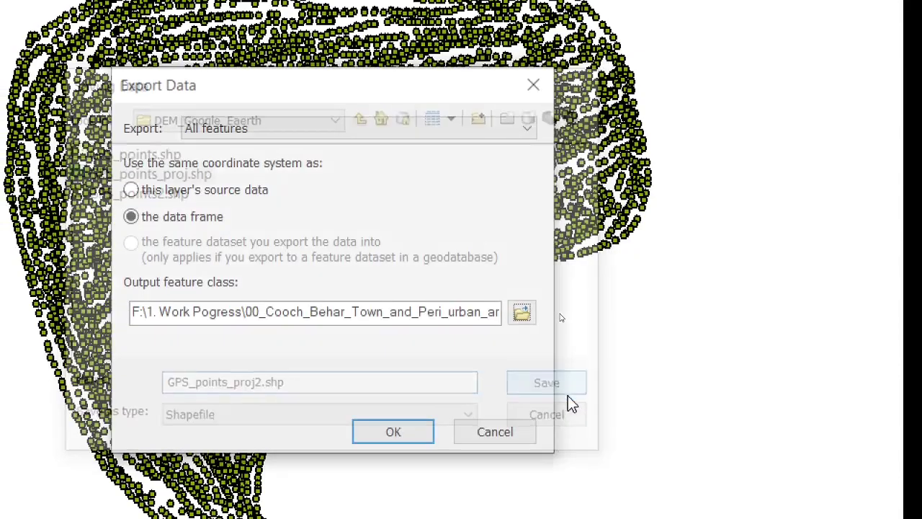
pyautogui.click(402, 433)
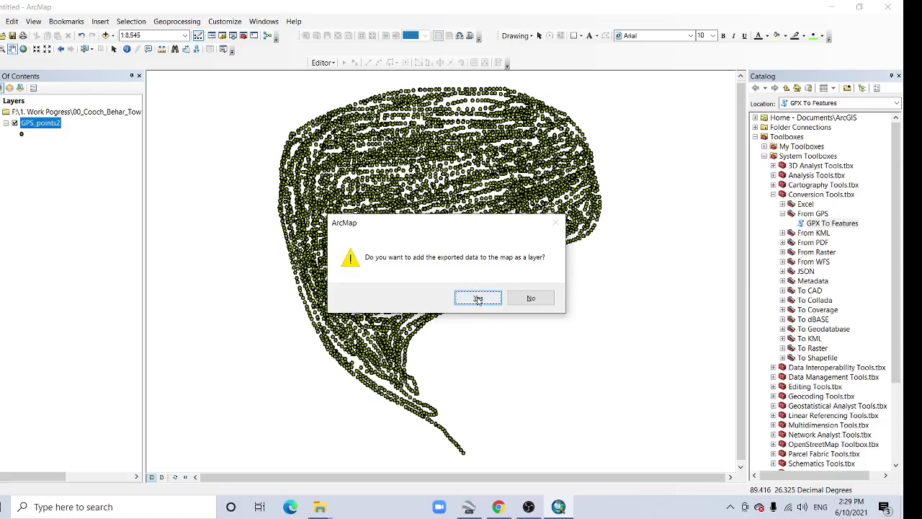
# Step: Add GPS_points_proj2 to the map, remove GPS_points2, and expand 3D Analyst's Raster Interpolation toolset
pyautogui.click(478, 300)
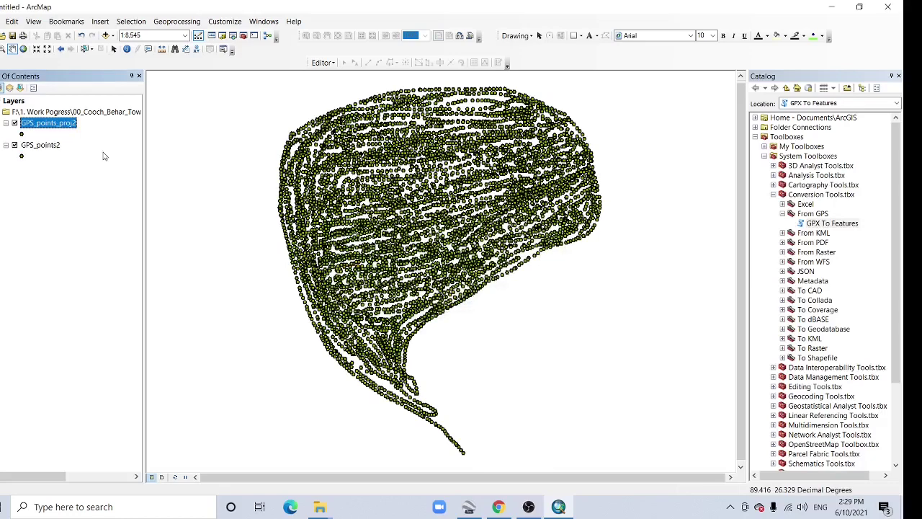
pyautogui.rightClick(47, 149)
pyautogui.click(108, 165)
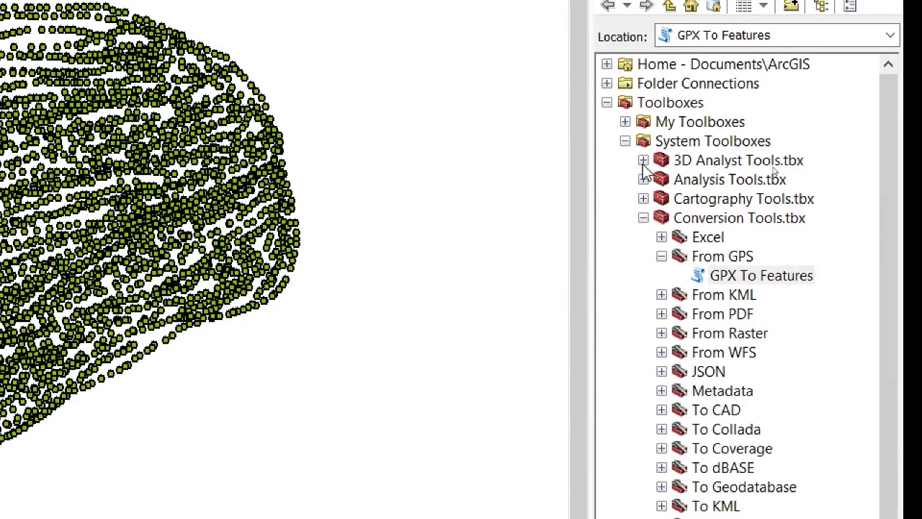
pyautogui.click(644, 160)
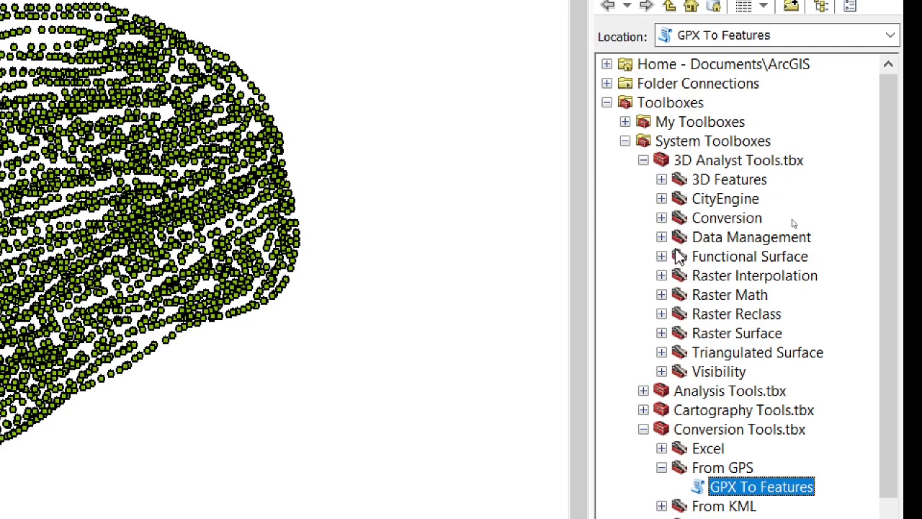
pyautogui.click(661, 276)
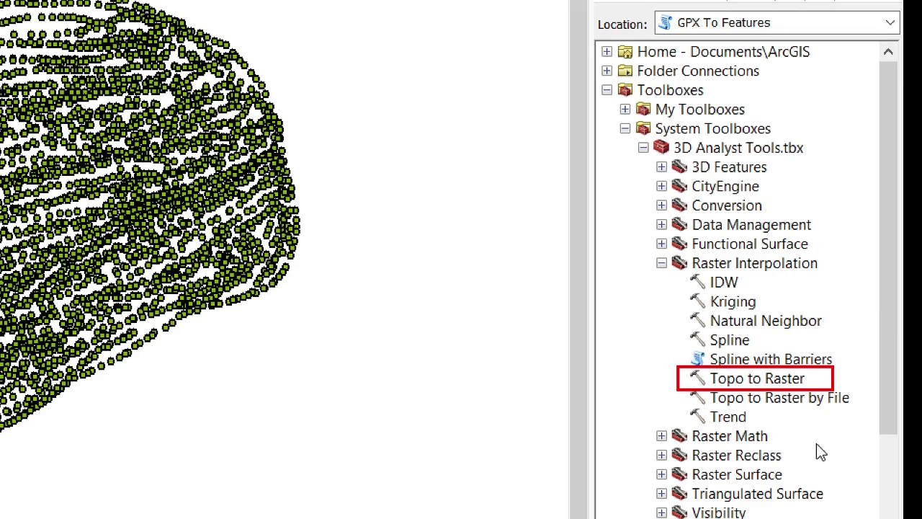
# Step: In Topo to Raster, use GPS_points_proj2 as PointElevation input with the Elevation field
pyautogui.doubleClick(753, 380)
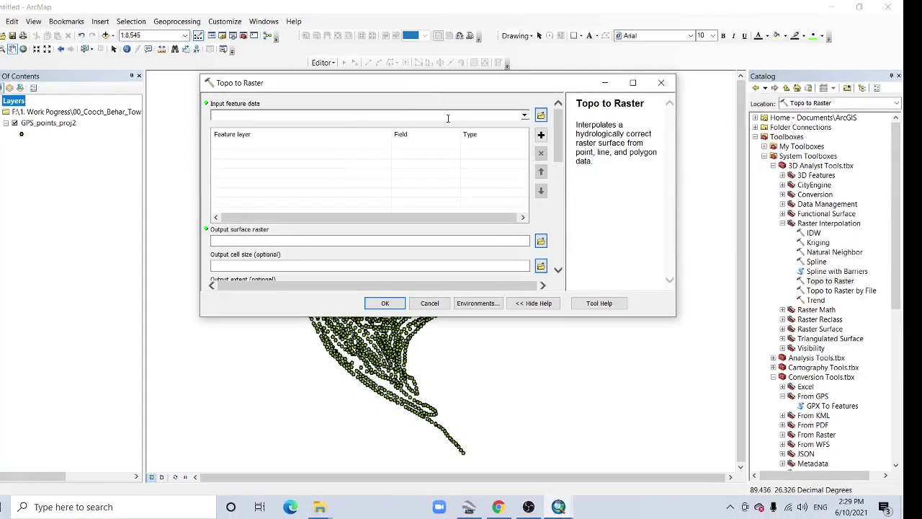
pyautogui.moveTo(54, 124); pyautogui.dragTo(230, 116)
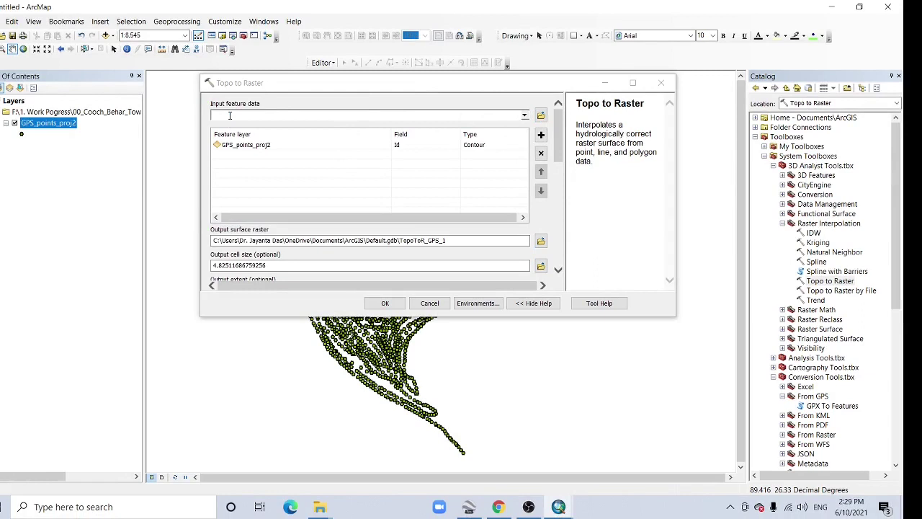
pyautogui.click(412, 147)
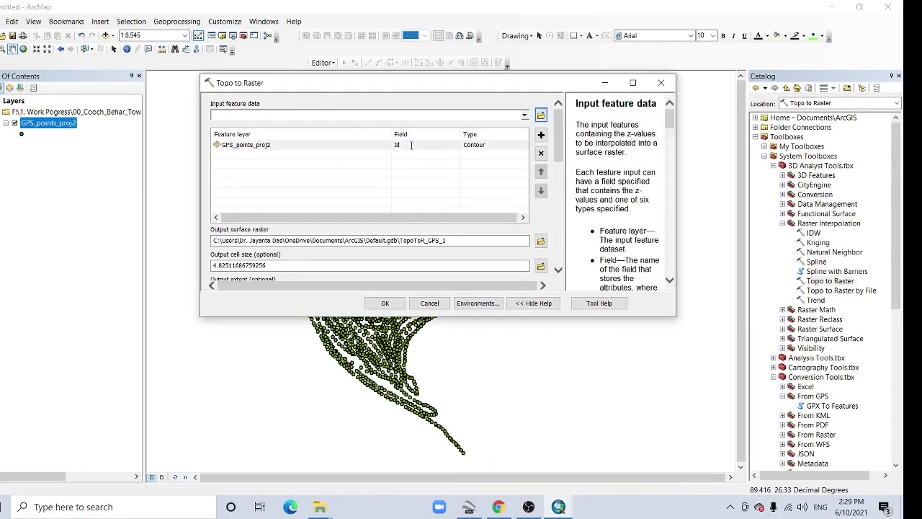
pyautogui.click(456, 147)
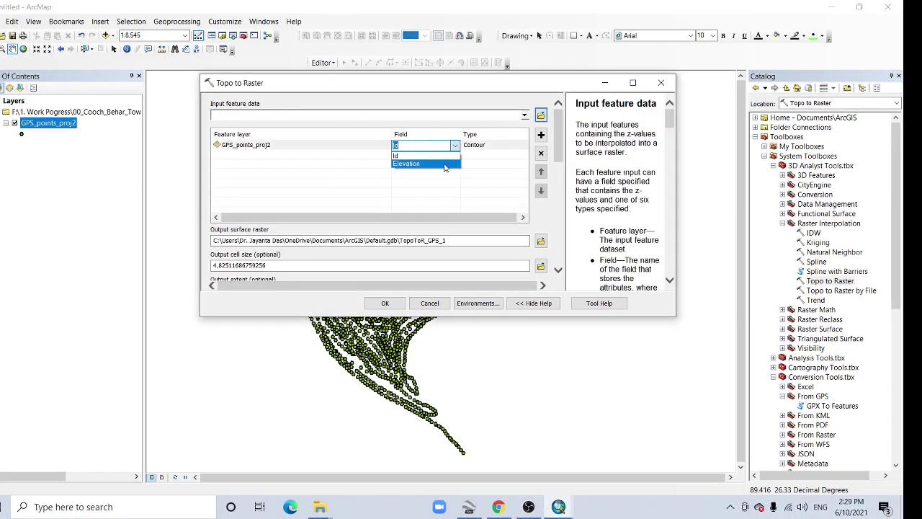
pyautogui.click(450, 163)
pyautogui.click(497, 146)
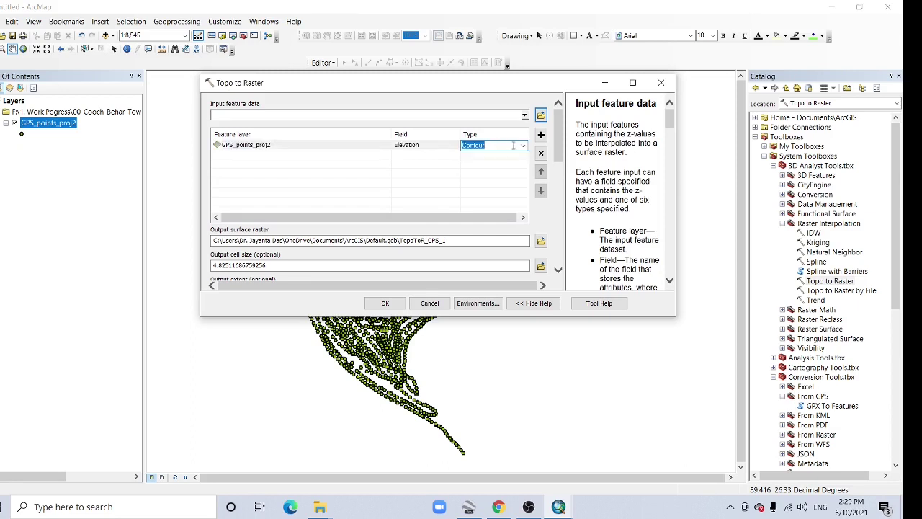
pyautogui.click(521, 147)
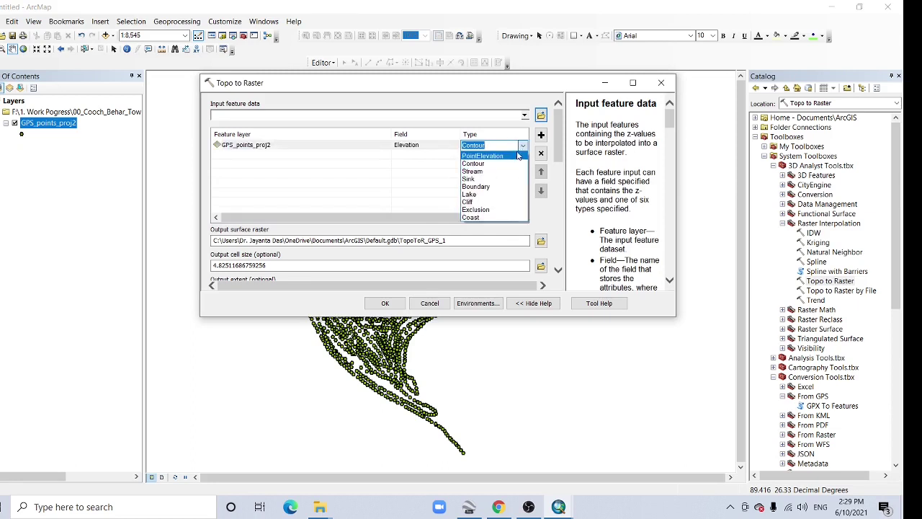
pyautogui.click(489, 157)
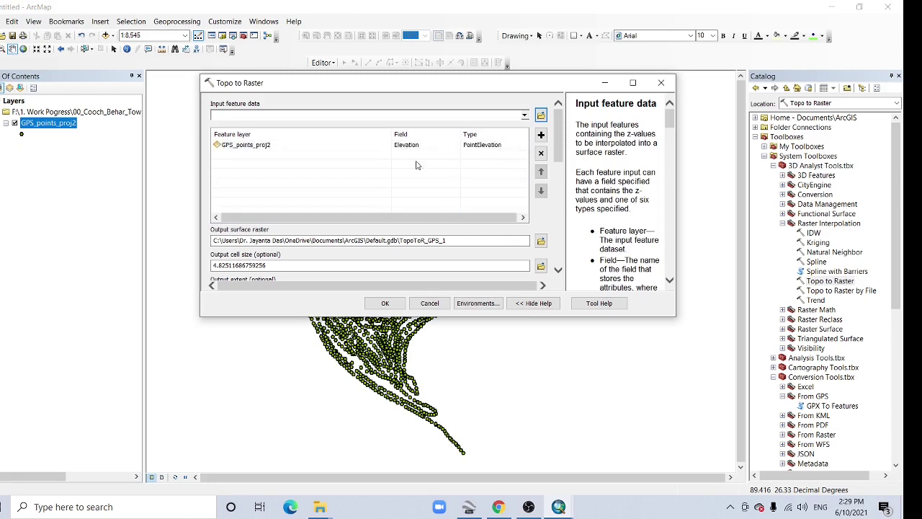
pyautogui.scroll(-3, 374, 157)
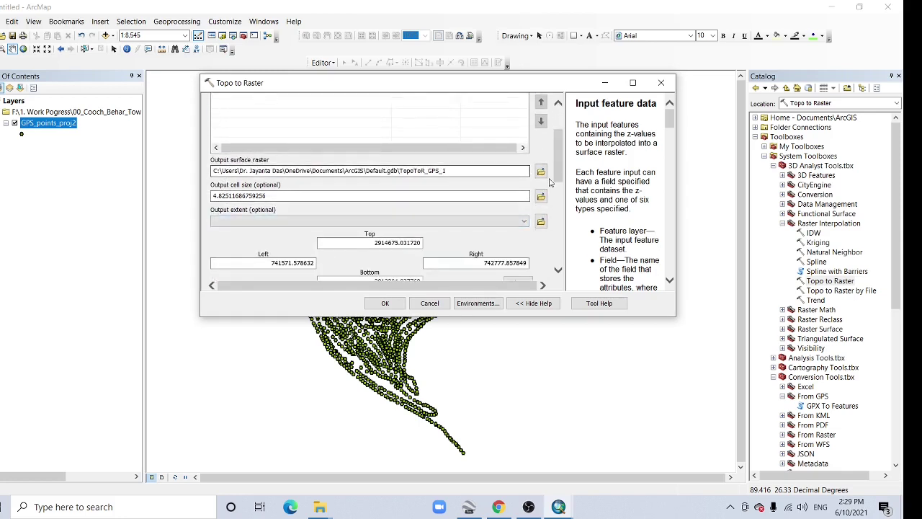
# Step: Set the output surface raster to DEM_google_earth2.tif
pyautogui.click(541, 170)
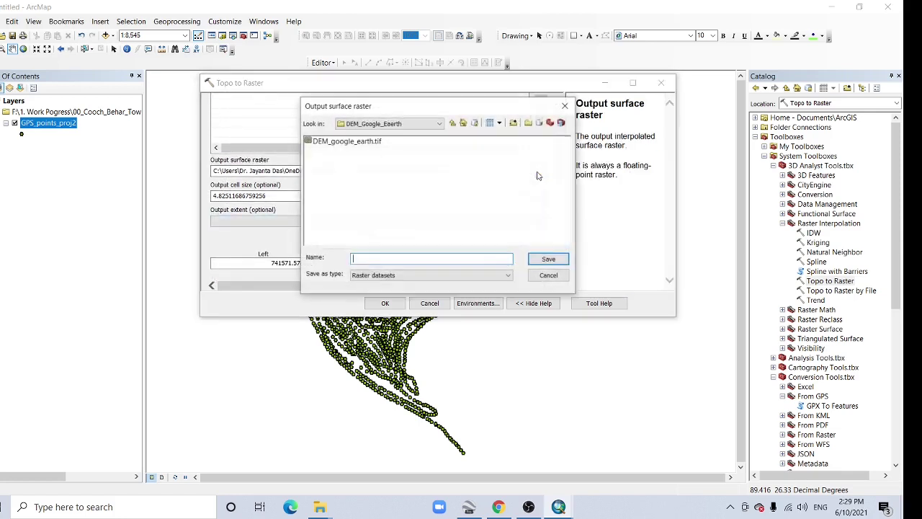
pyautogui.click(346, 142)
pyautogui.click(402, 258)
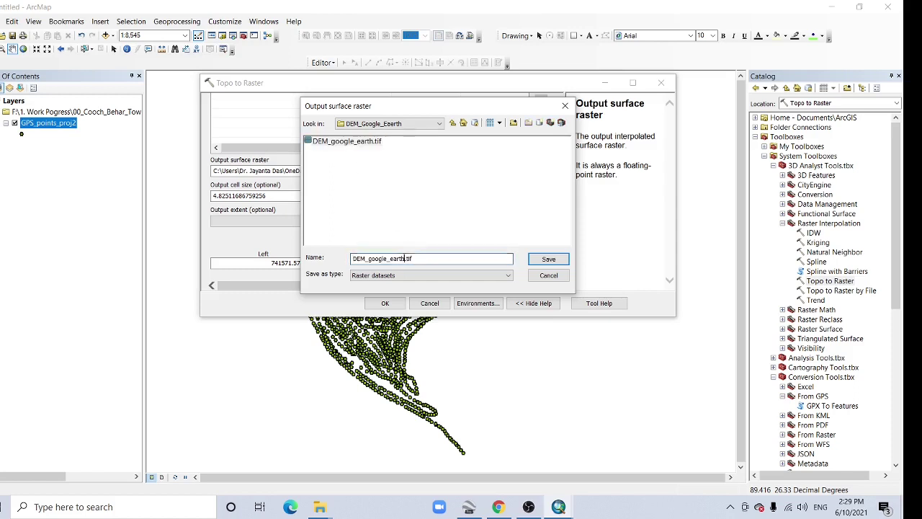
pyautogui.write('2')
pyautogui.click(547, 259)
# Step: Set the output cell size to 5 and run the interpolation
pyautogui.click(229, 200)
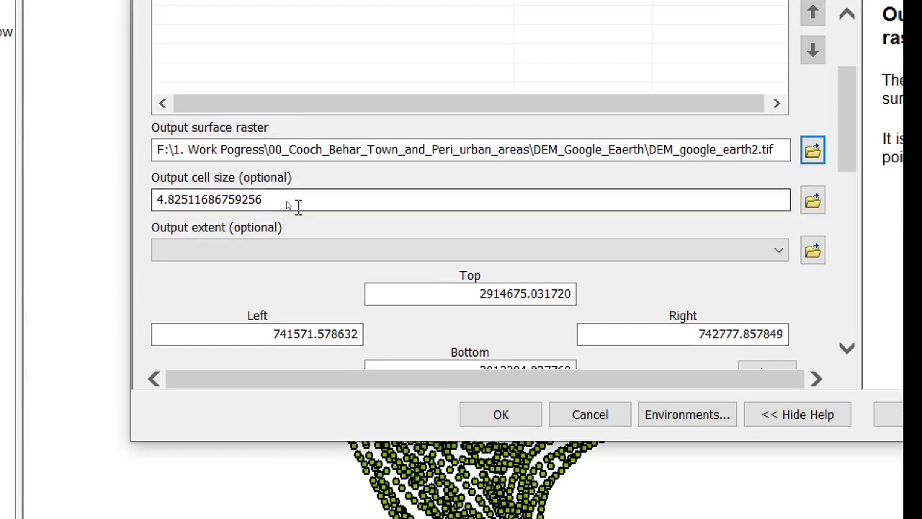
pyautogui.moveTo(272, 196); pyautogui.dragTo(179, 196)
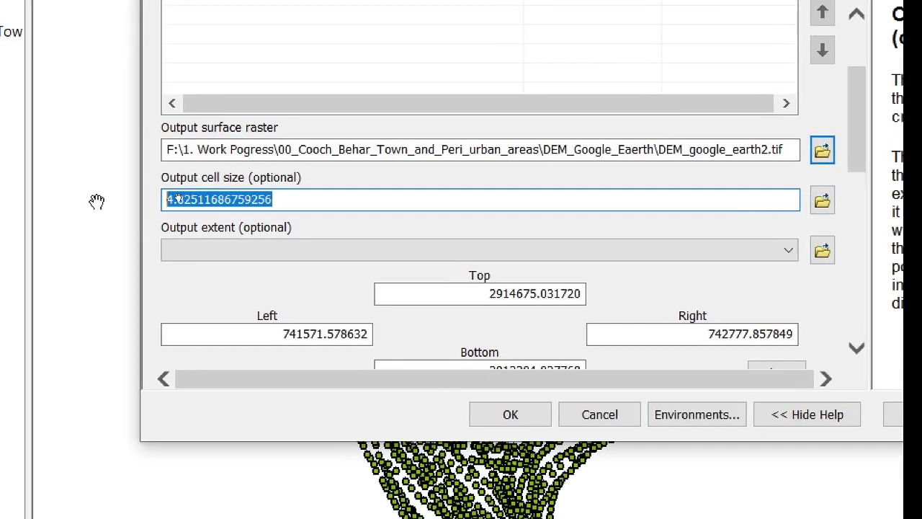
pyautogui.write('5')
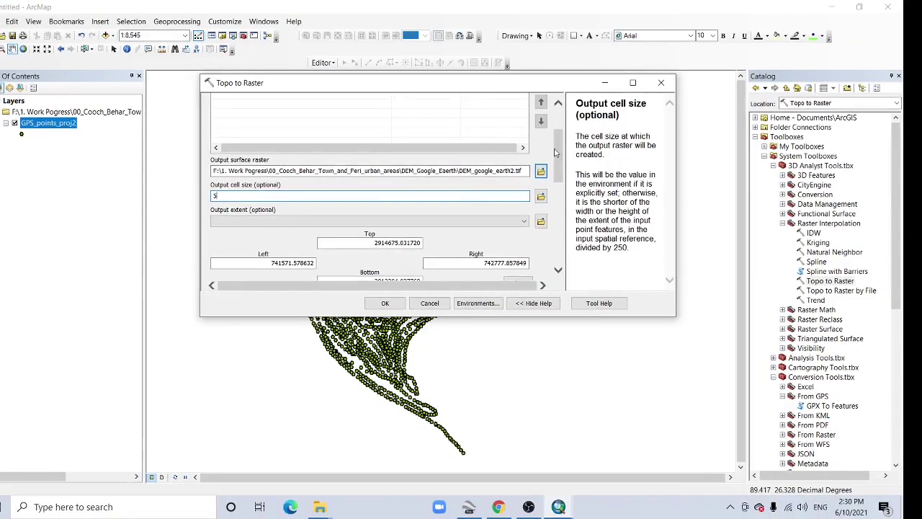
pyautogui.moveTo(555, 152); pyautogui.dragTo(569, 248)
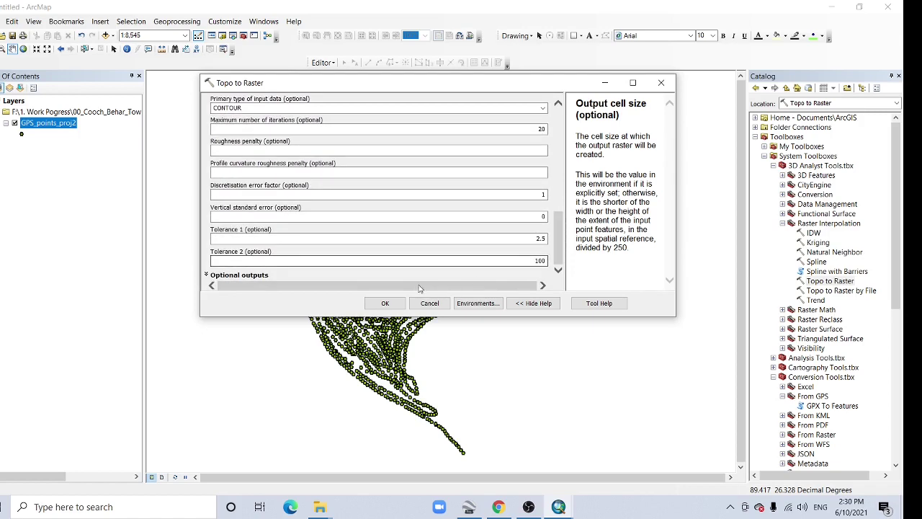
pyautogui.click(384, 303)
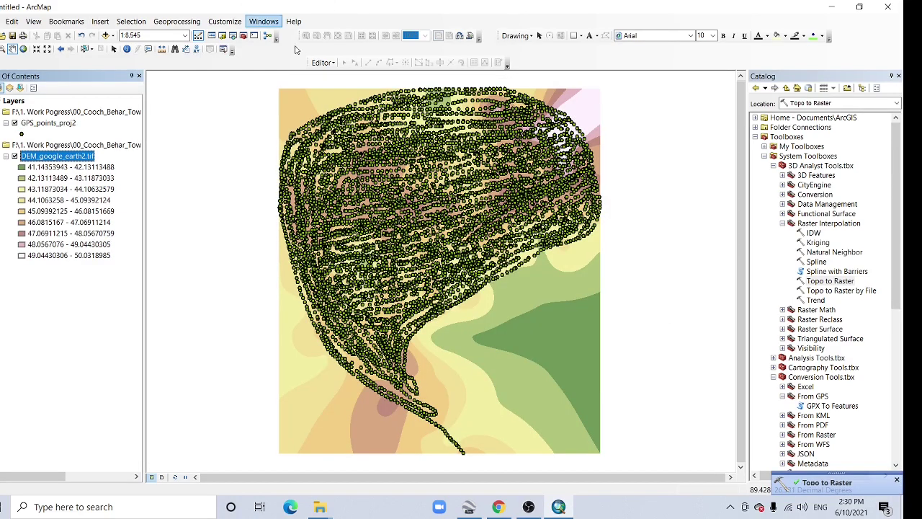
# Step: Hide GPS_points_proj2 and give DEM_google_earth2.tif a Stretched symbology from 41.1435 to 50.0319
pyautogui.click(15, 124)
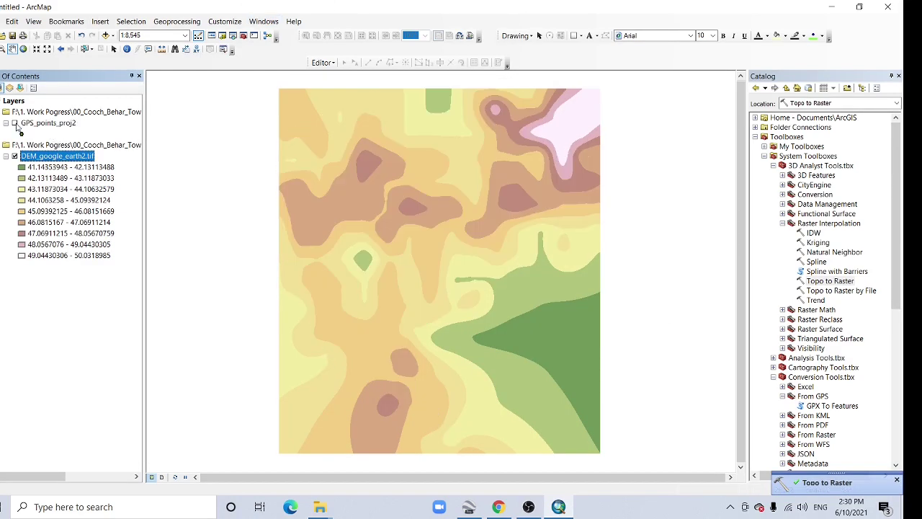
pyautogui.rightClick(80, 161)
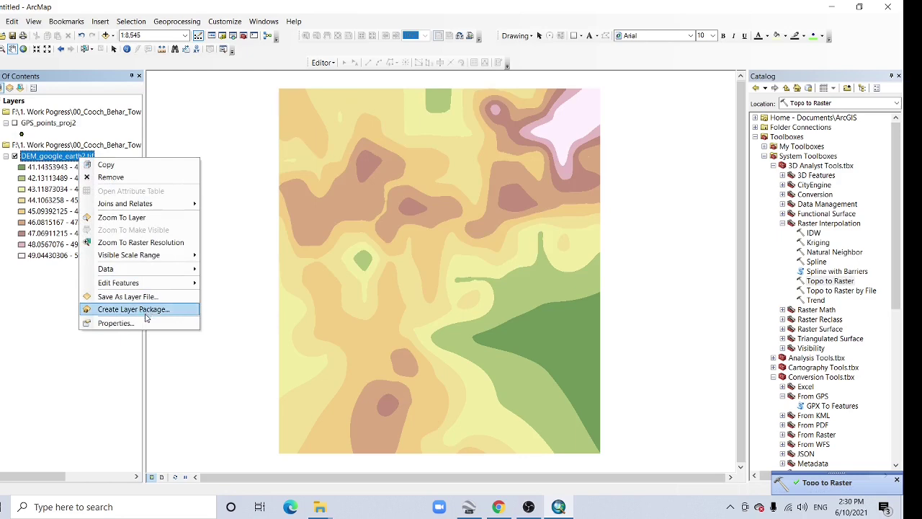
pyautogui.click(142, 321)
pyautogui.click(417, 137)
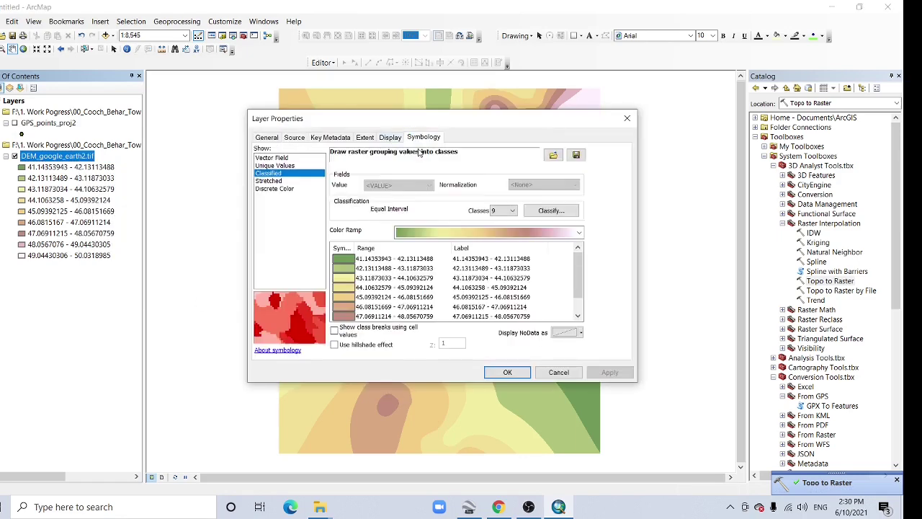
pyautogui.click(283, 181)
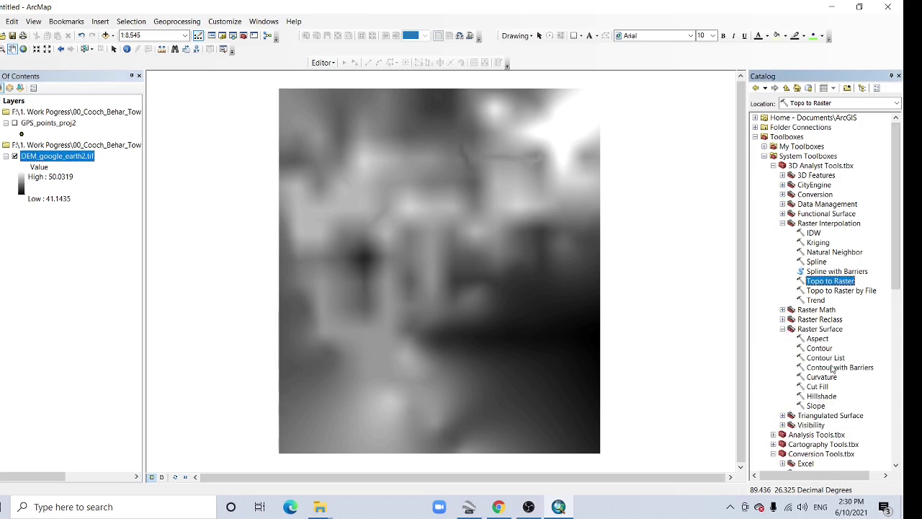
# Step: Run Slope on DEM_google_earth2.tif in degrees, producing Slope_tif4
pyautogui.doubleClick(816, 406)
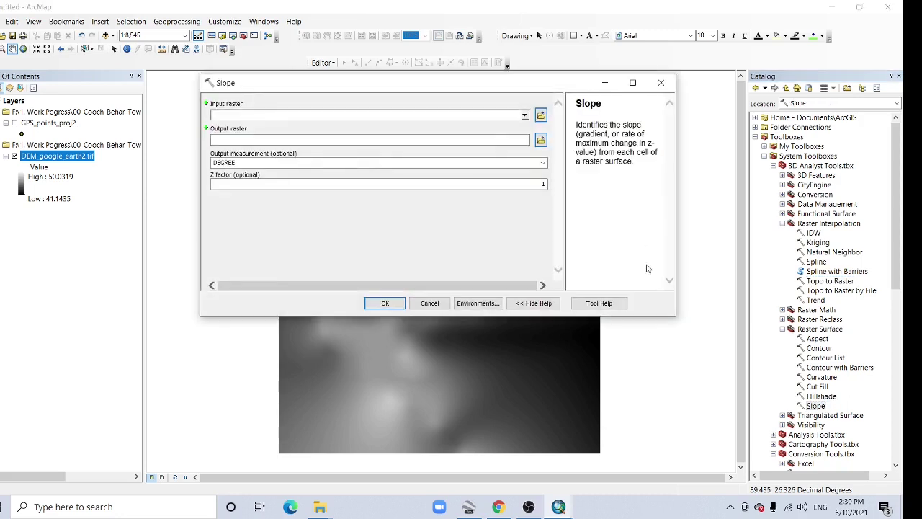
pyautogui.click(525, 115)
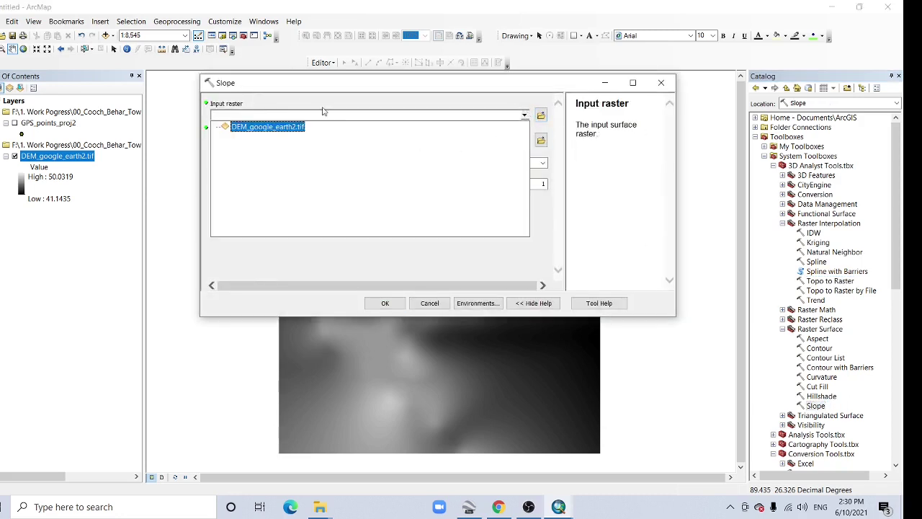
pyautogui.click(281, 129)
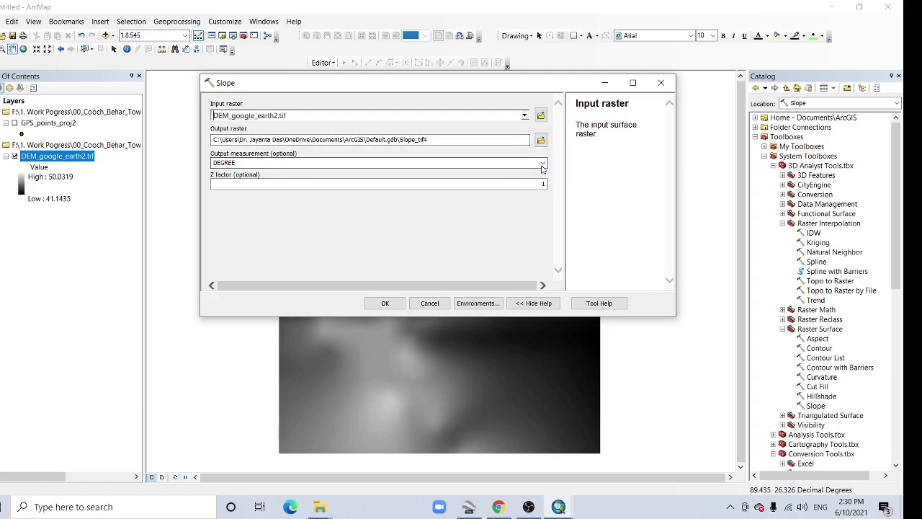
pyautogui.click(321, 163)
pyautogui.click(321, 169)
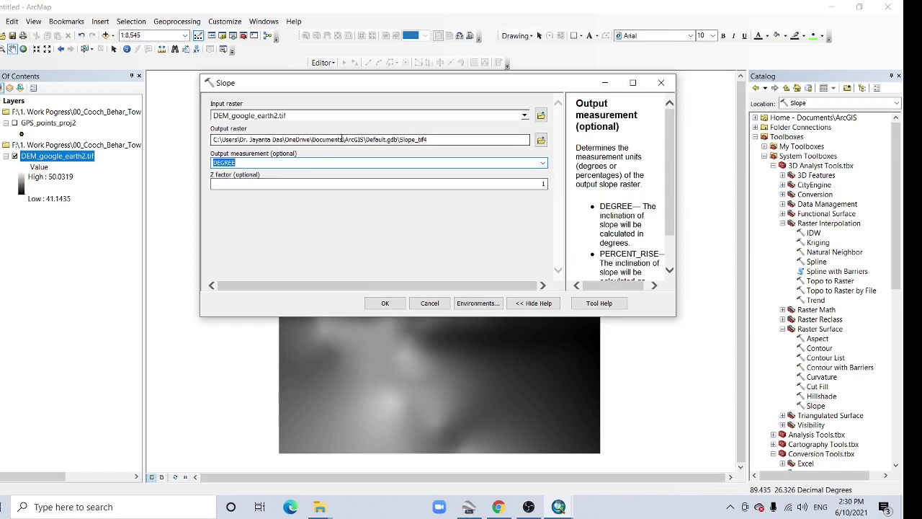
pyautogui.click(392, 305)
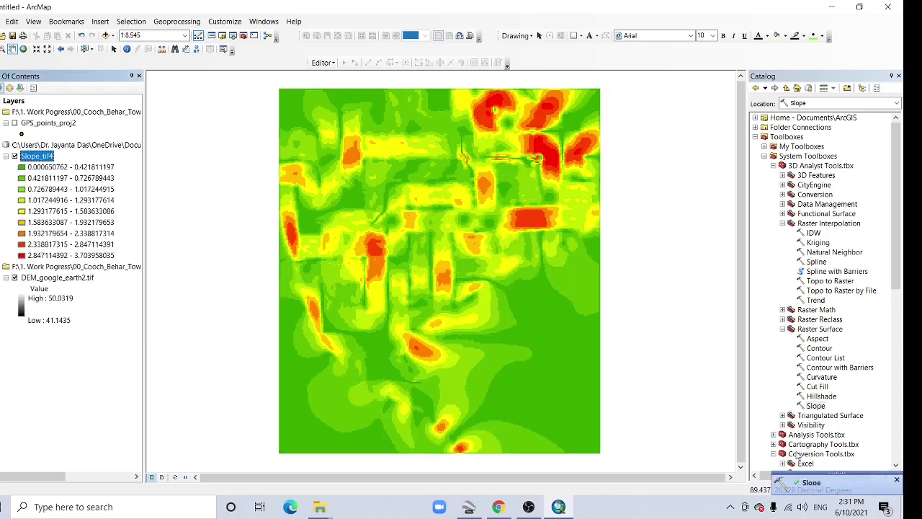
# Step: Run Contour on DEM_google_earth2.tif at a 3-unit interval, producing Contour_tif2
pyautogui.doubleClick(827, 350)
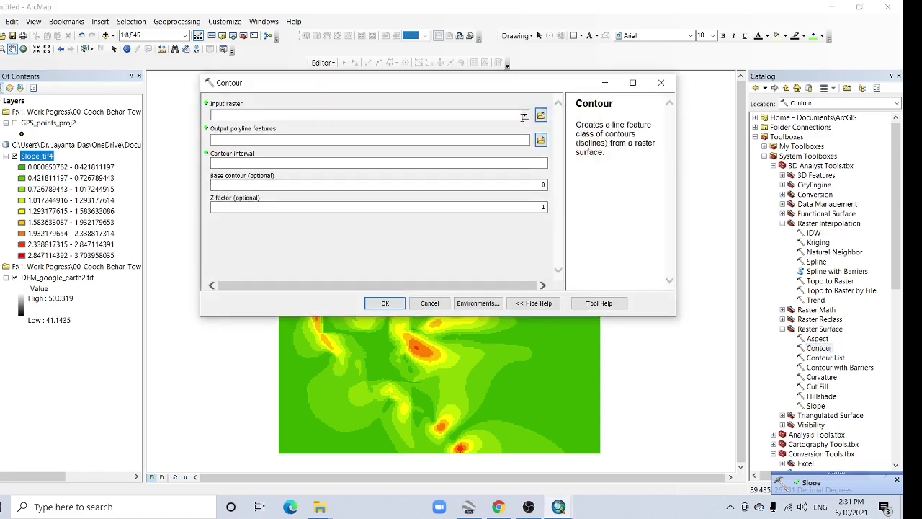
pyautogui.click(524, 116)
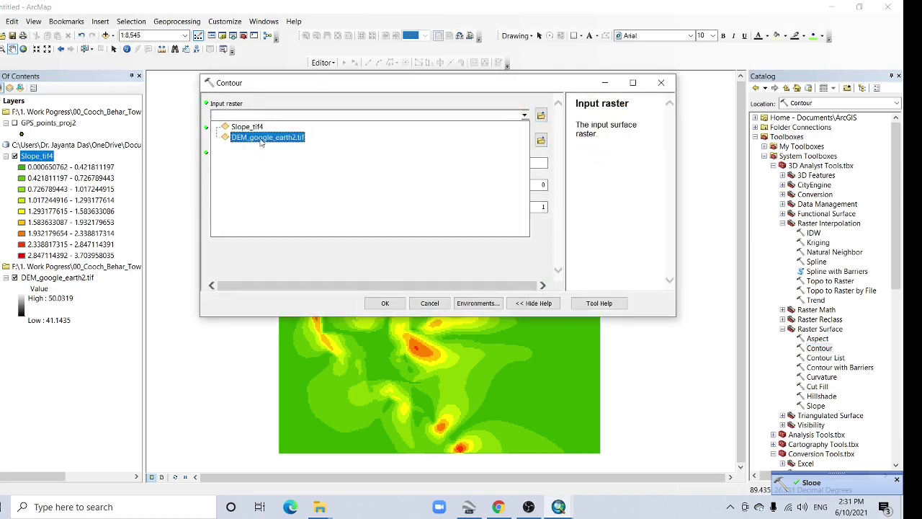
pyautogui.click(261, 137)
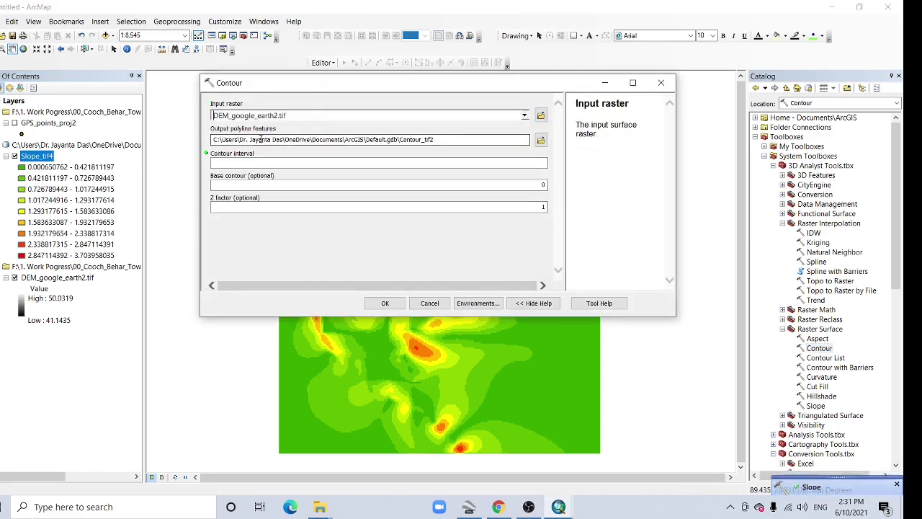
pyautogui.click(527, 162)
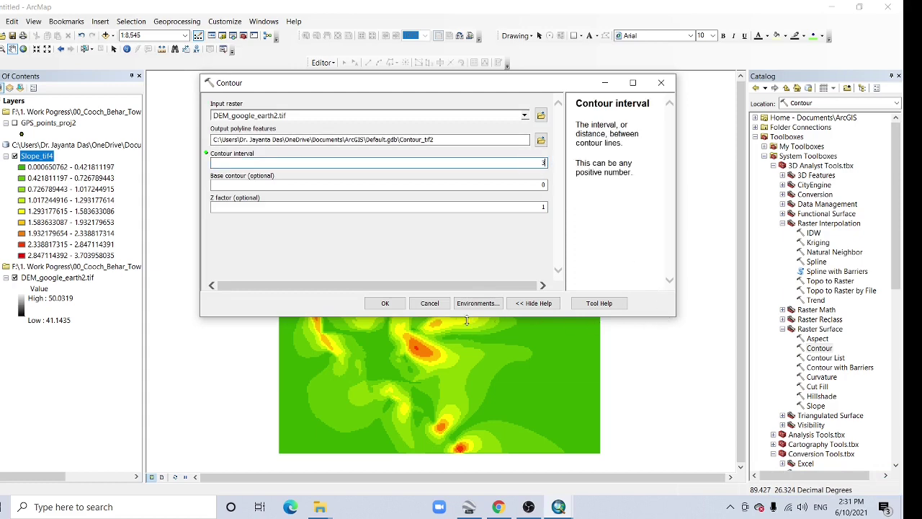
pyautogui.click(389, 307)
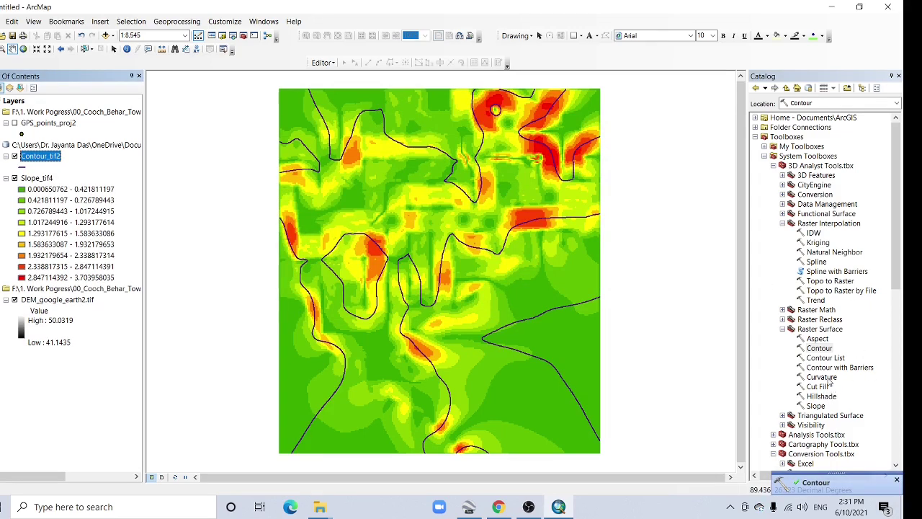
# Step: Run Curvature on DEM_google_earth2.tif, producing Curvatu_tif1
pyautogui.doubleClick(822, 378)
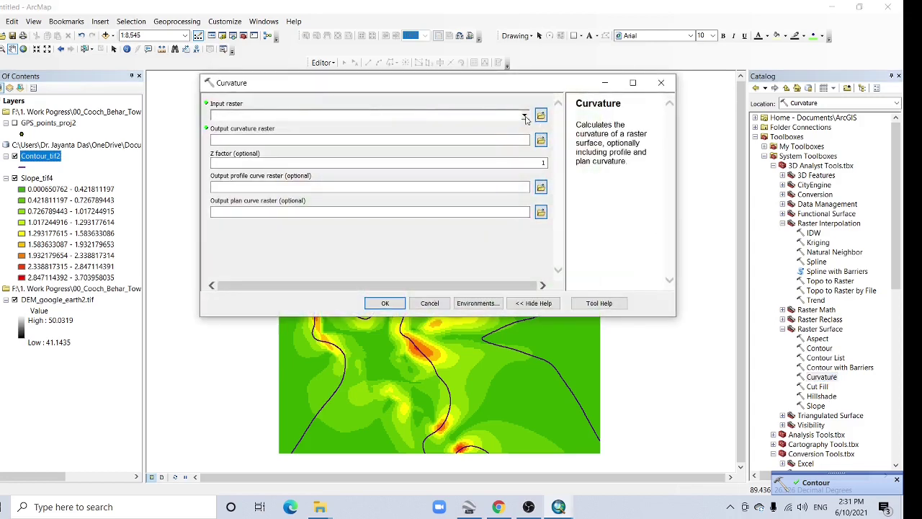
pyautogui.click(525, 116)
pyautogui.click(257, 138)
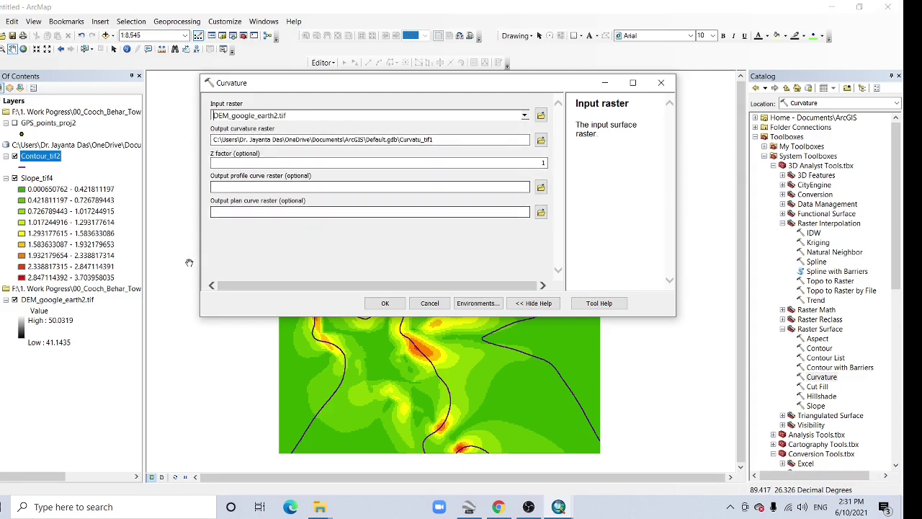
pyautogui.click(384, 303)
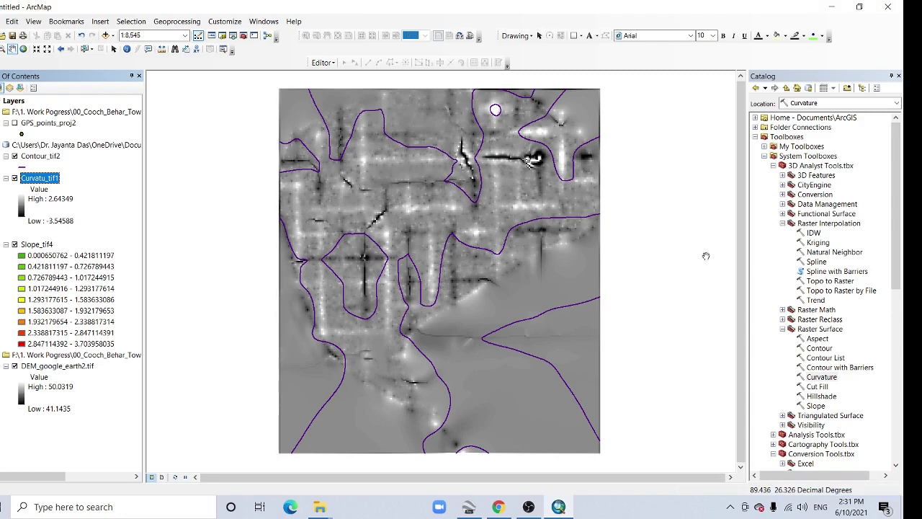
# Step: Expand Spatial Analyst Tools.tbx and its Hydrology toolset in the Catalog to list Fill, Flow Direction and Watershed
pyautogui.scroll(-11, 858, 274)
pyautogui.scroll(-2, 829, 389)
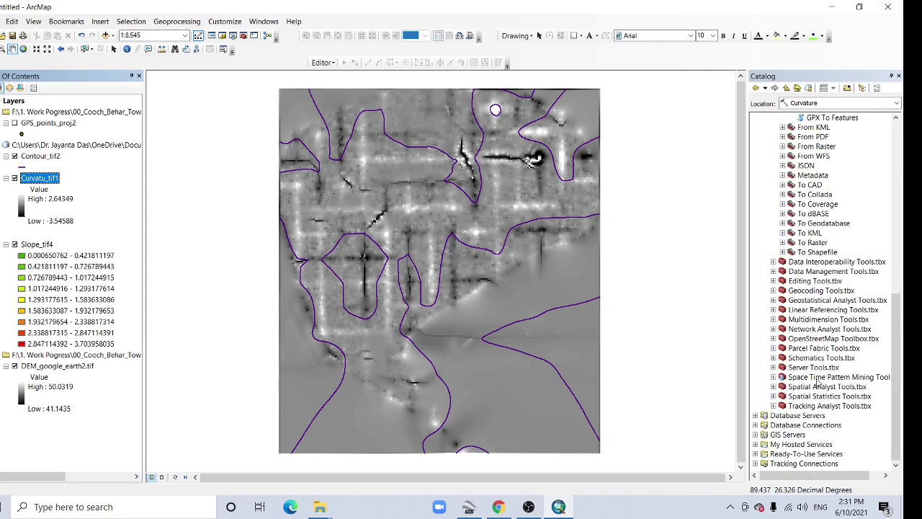
pyautogui.click(773, 386)
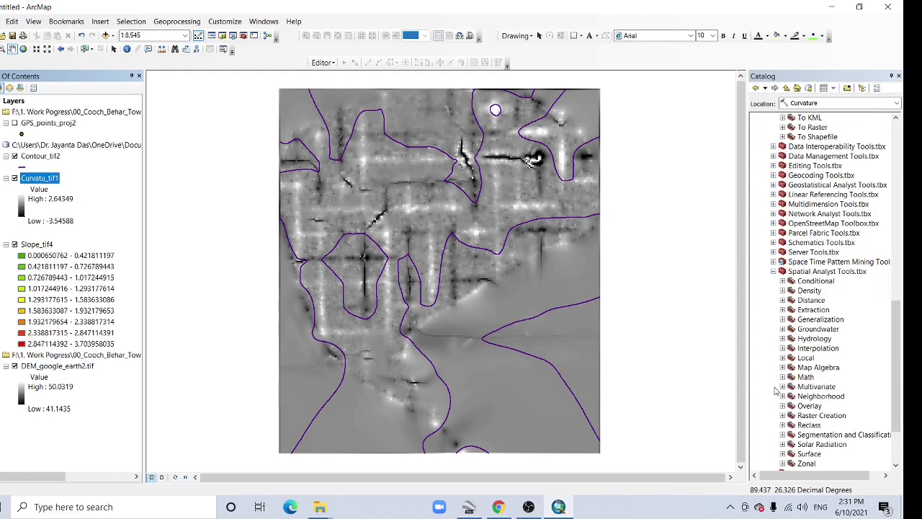
pyautogui.click(784, 339)
pyautogui.scroll(-3, 904, 350)
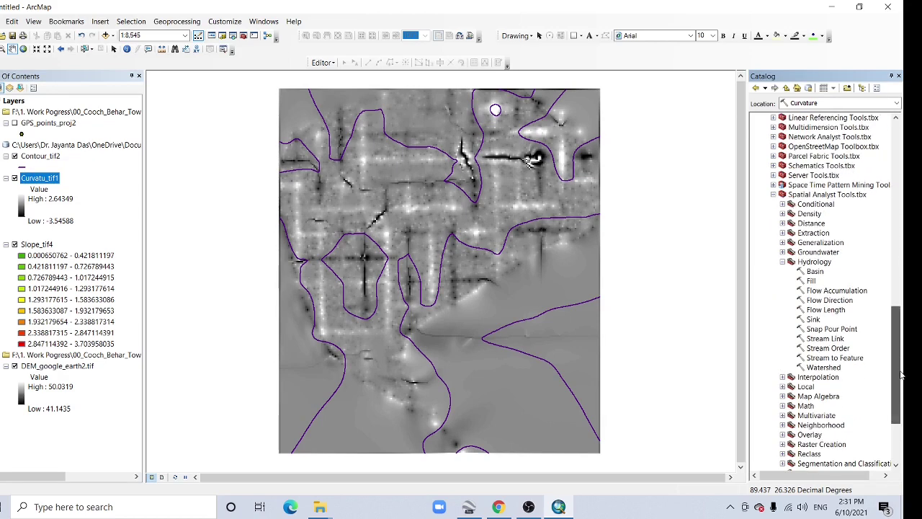